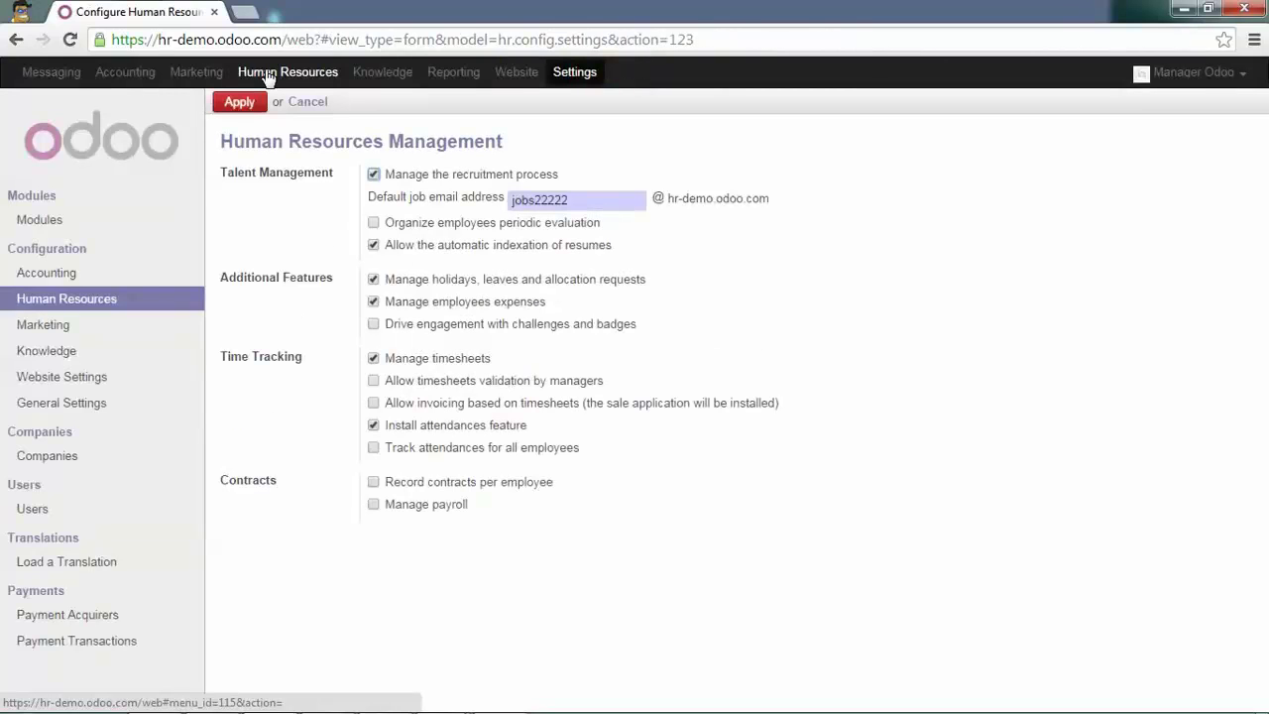
Open the HR settings of the Technical Consultant's employee record in Human Resources
left_click(266, 77)
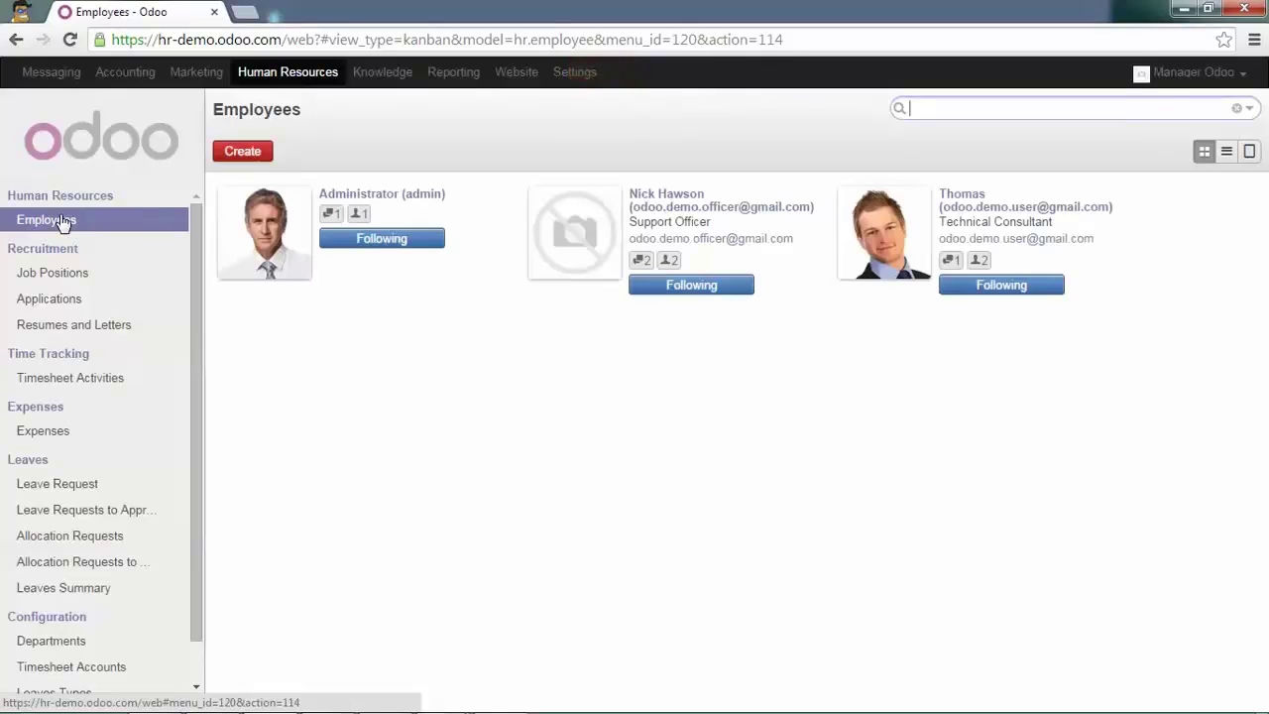
left_click(957, 199)
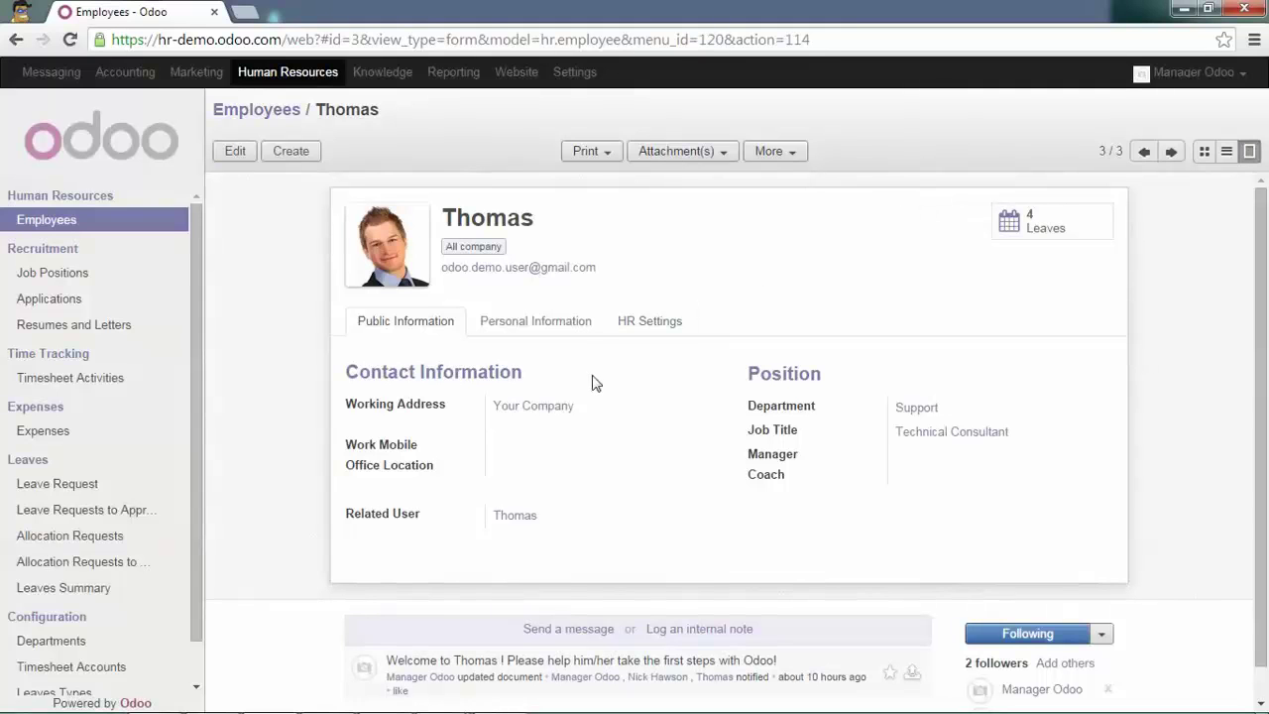
left_click(646, 333)
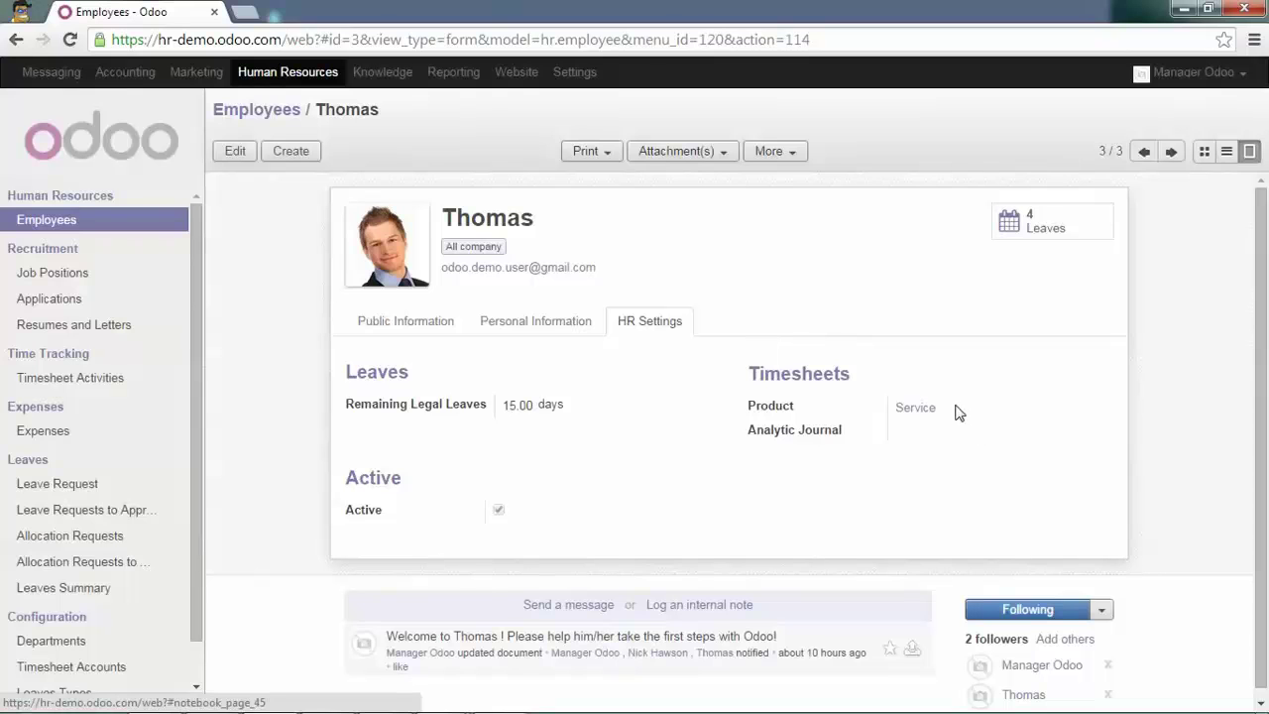
mouse_move(794, 408)
Edit the employee record and create a timesheet analytic journal named with the employee's first name
left_click(236, 151)
left_click(944, 562)
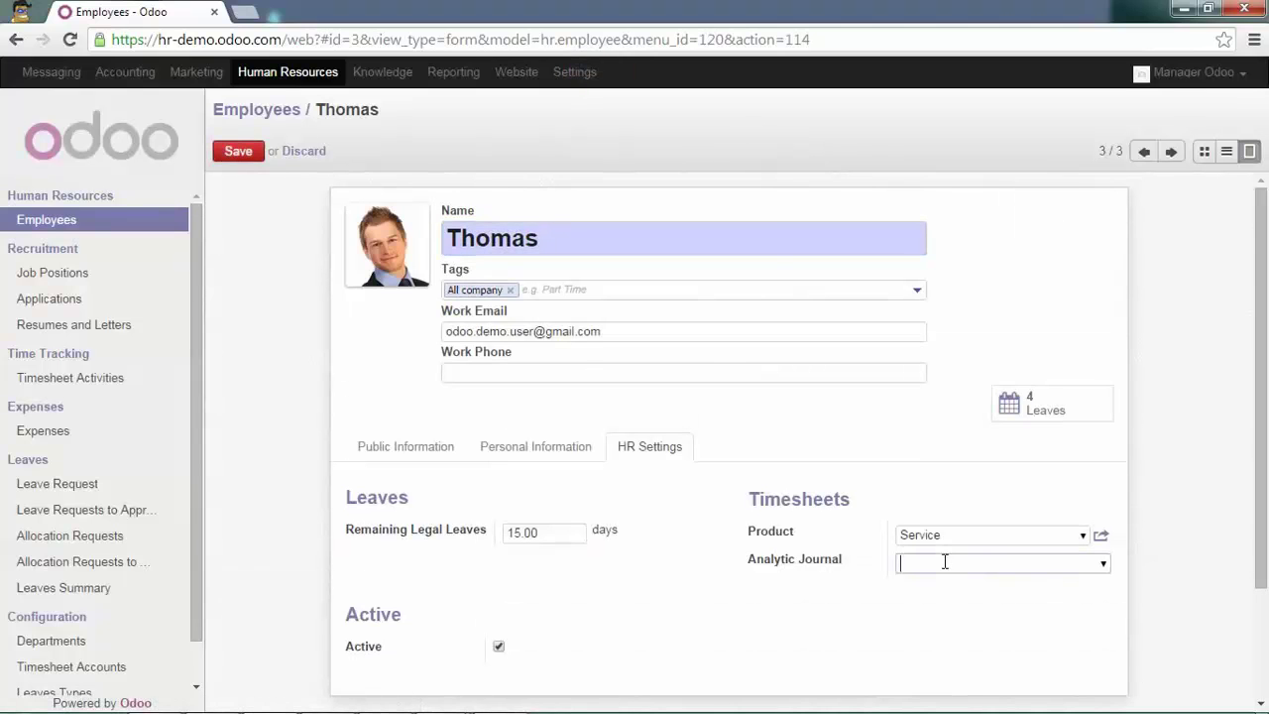
type("Th")
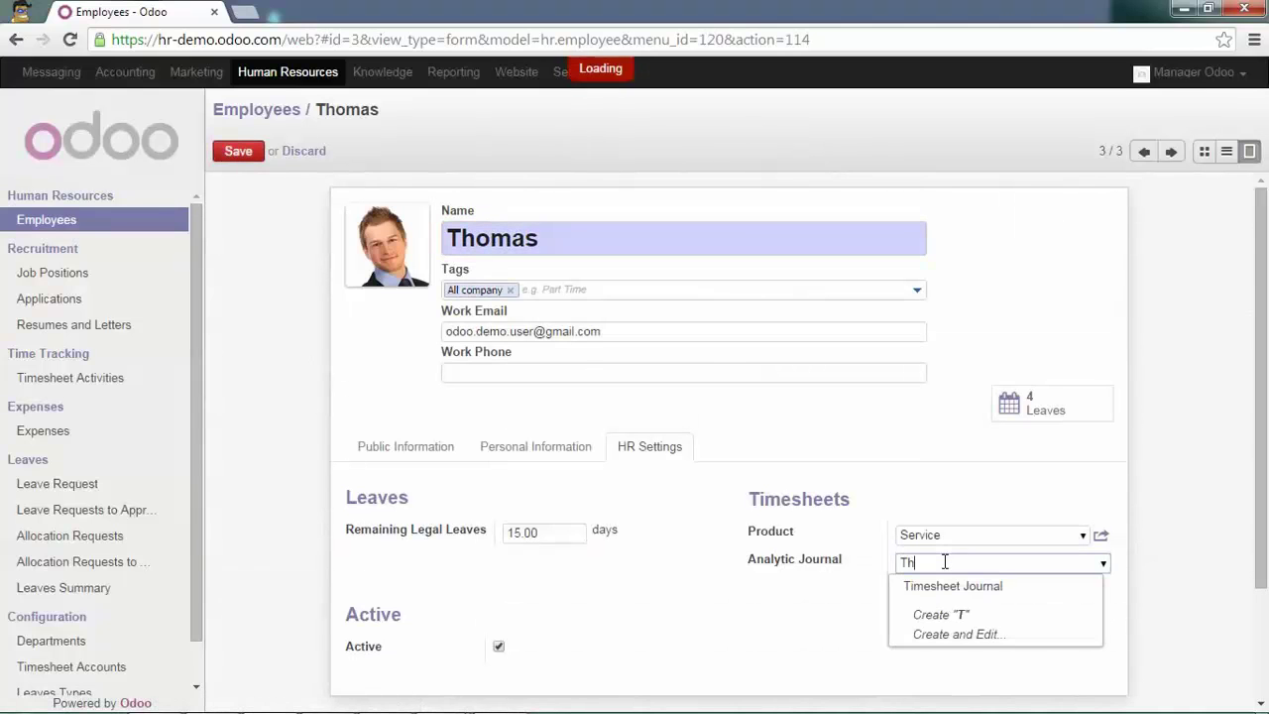
type("omas")
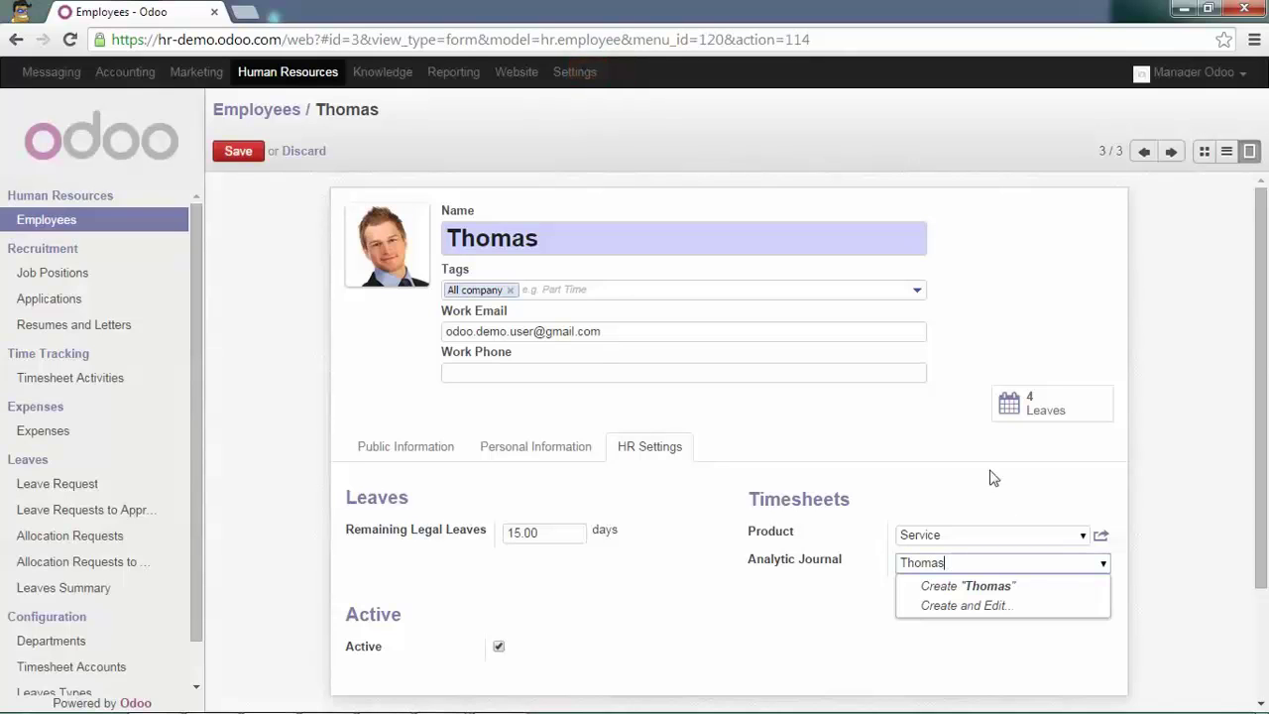
left_click(996, 589)
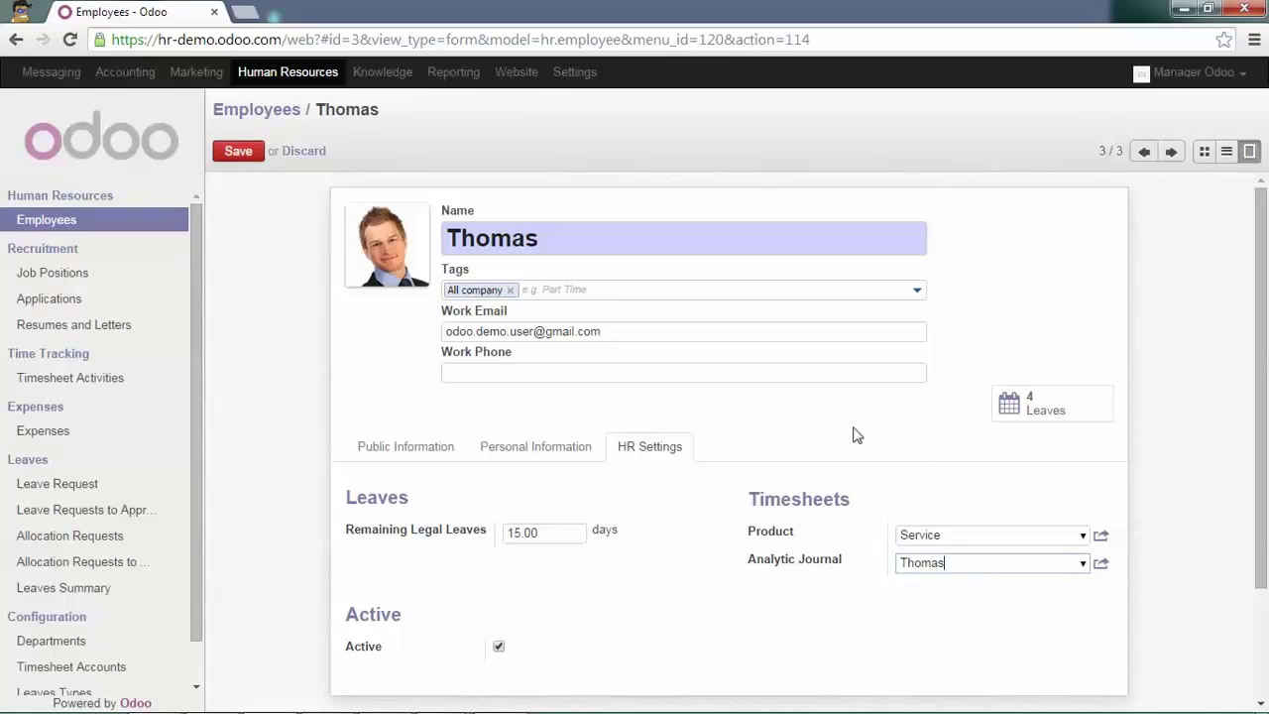
Inspect the current Service product, then start a new timesheet product named Consultancy Service with its full form
left_click(1101, 538)
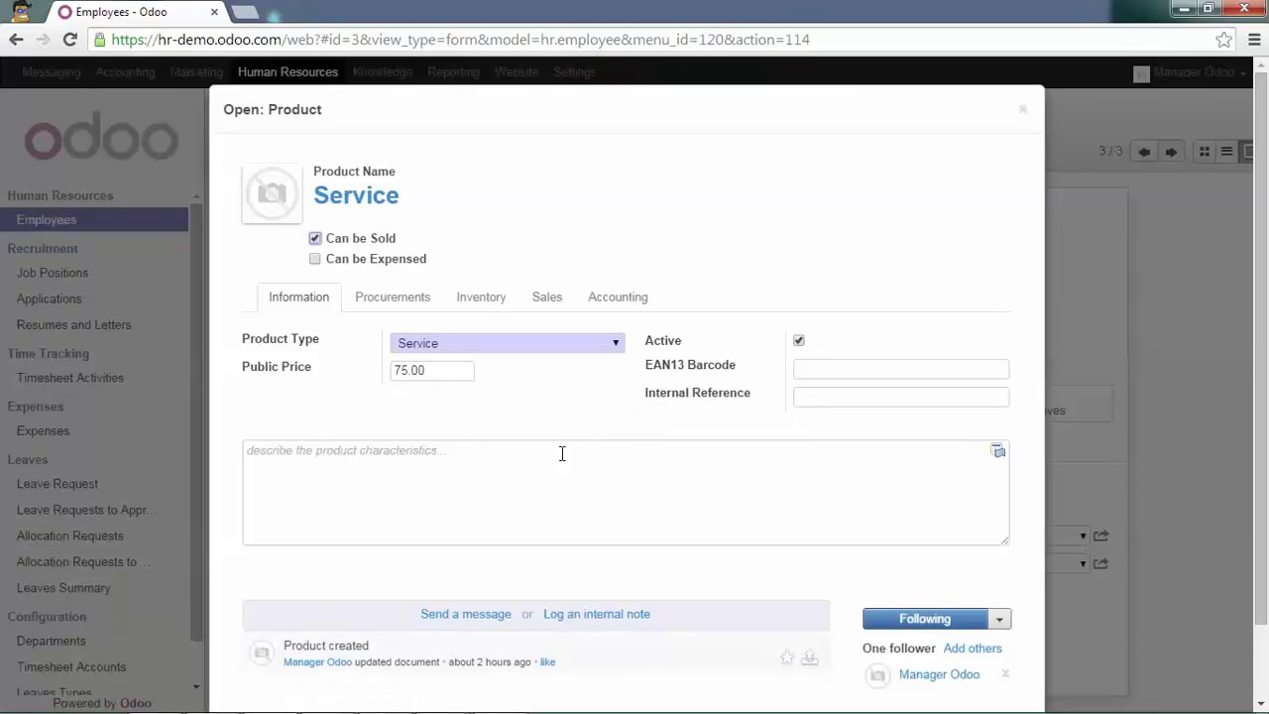
left_click(1026, 111)
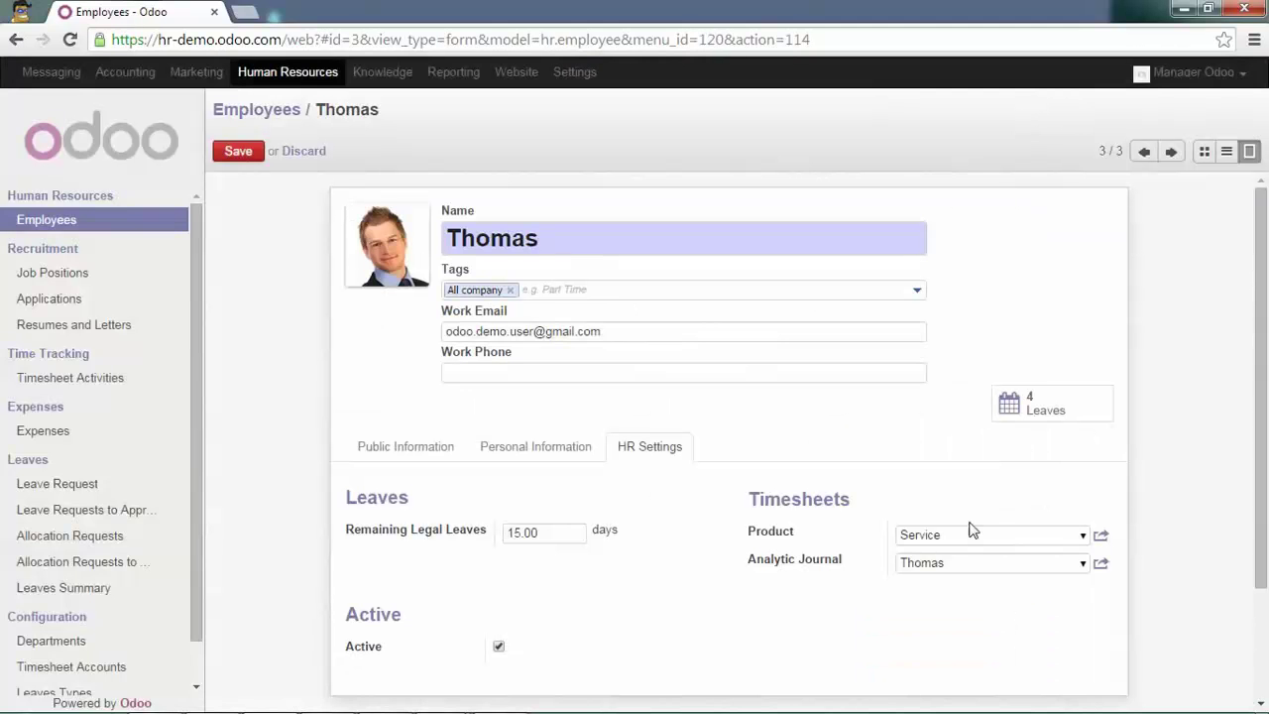
left_click_drag(948, 536, 902, 532)
type("Con")
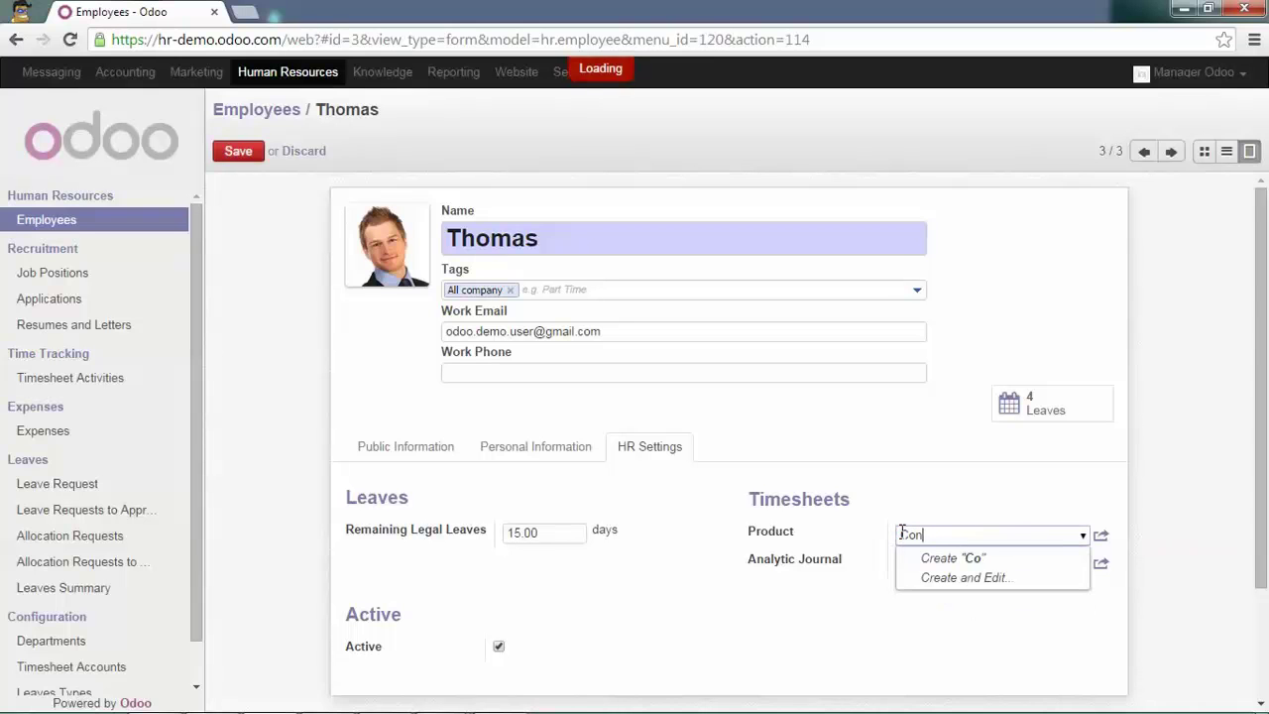
type("sultan")
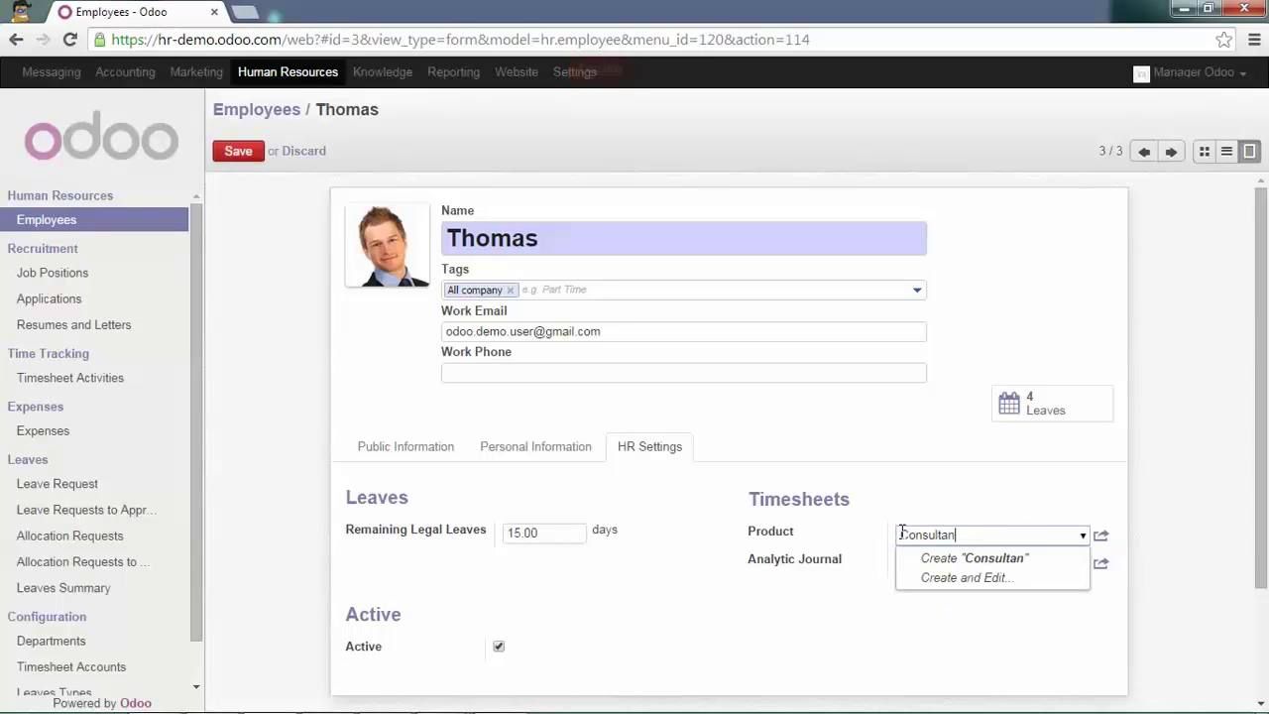
type("cy Service")
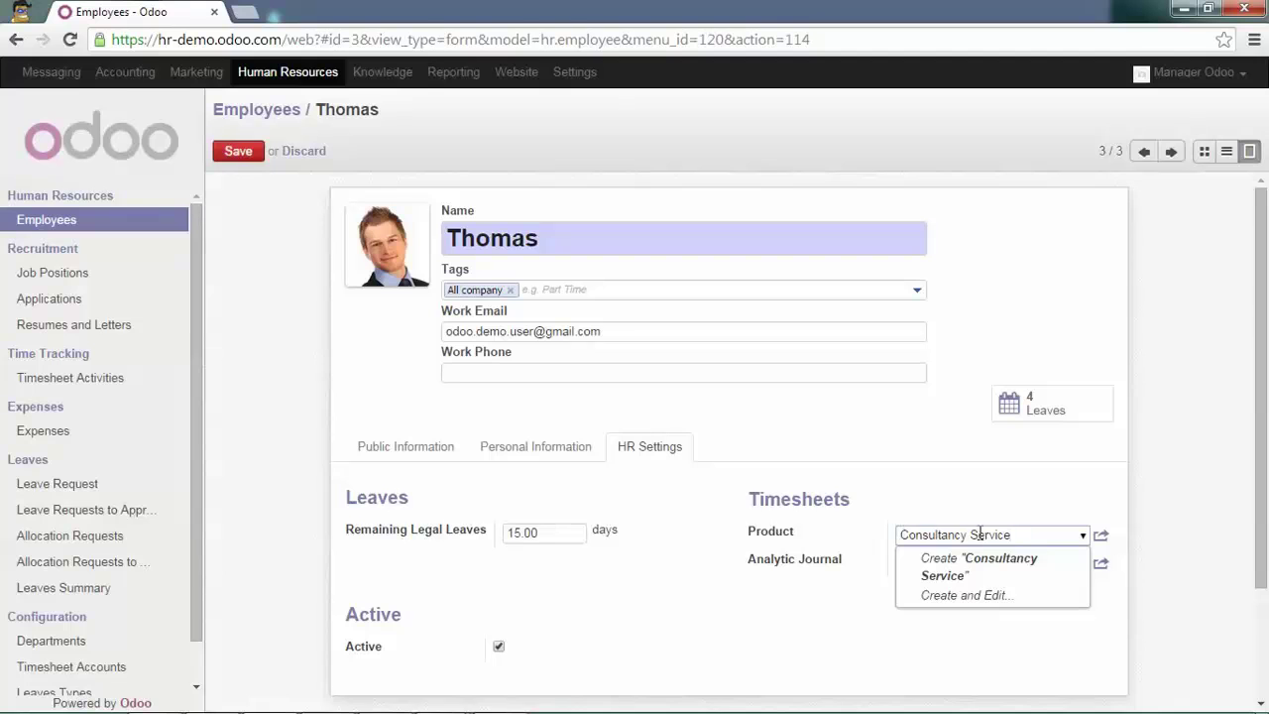
left_click(992, 595)
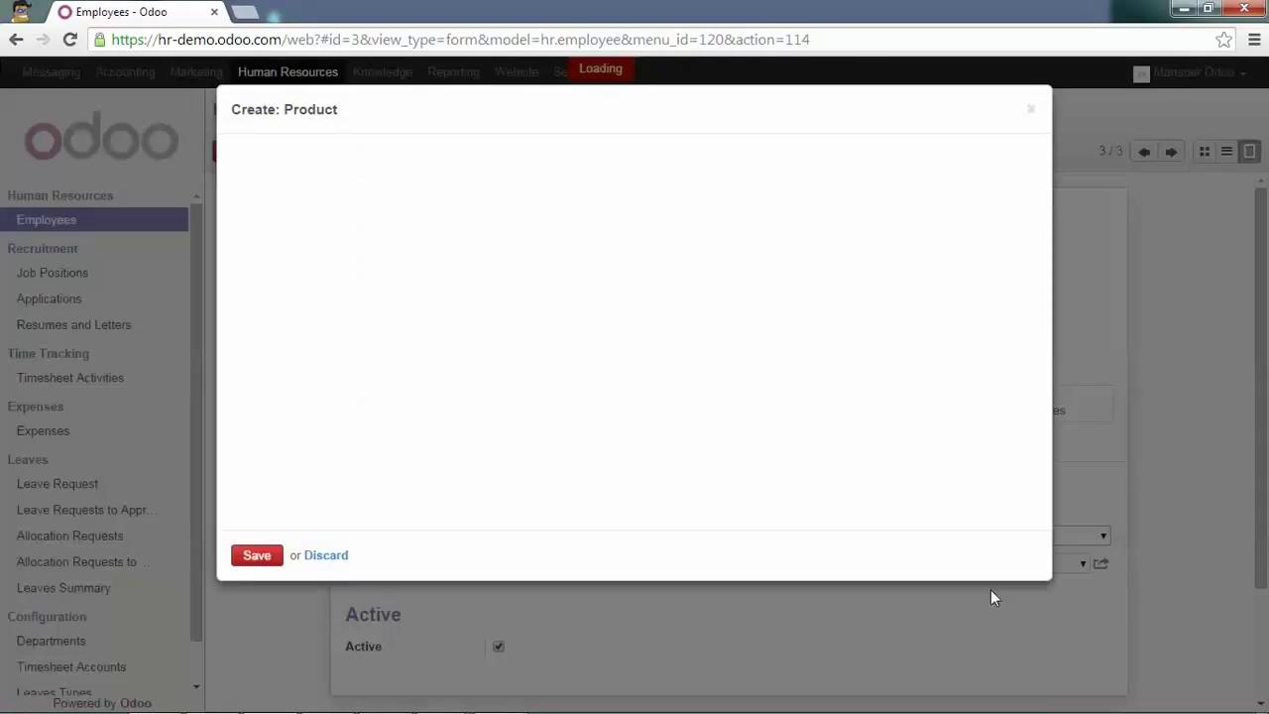
Give Consultancy Service a public price of 100 and a cost price of 50, saving the product and the employee record
left_click_drag(434, 377, 379, 384)
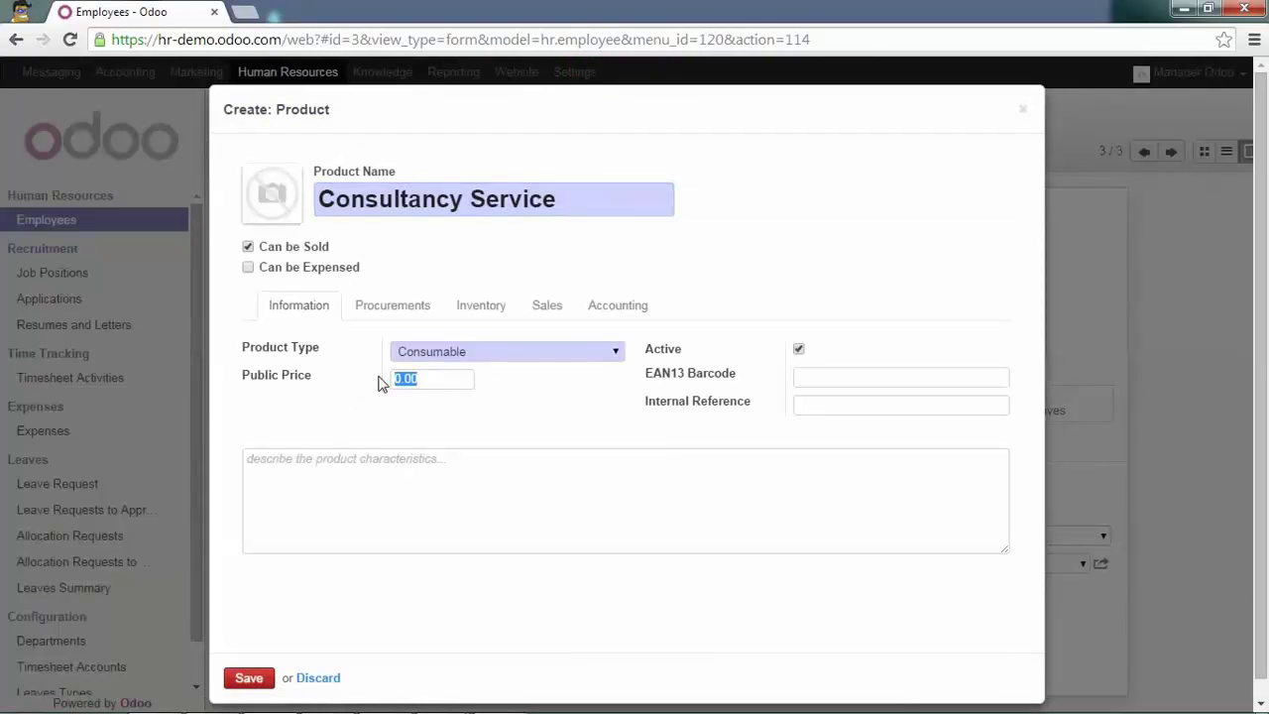
type("100")
left_click(395, 311)
left_click_drag(420, 350, 387, 354)
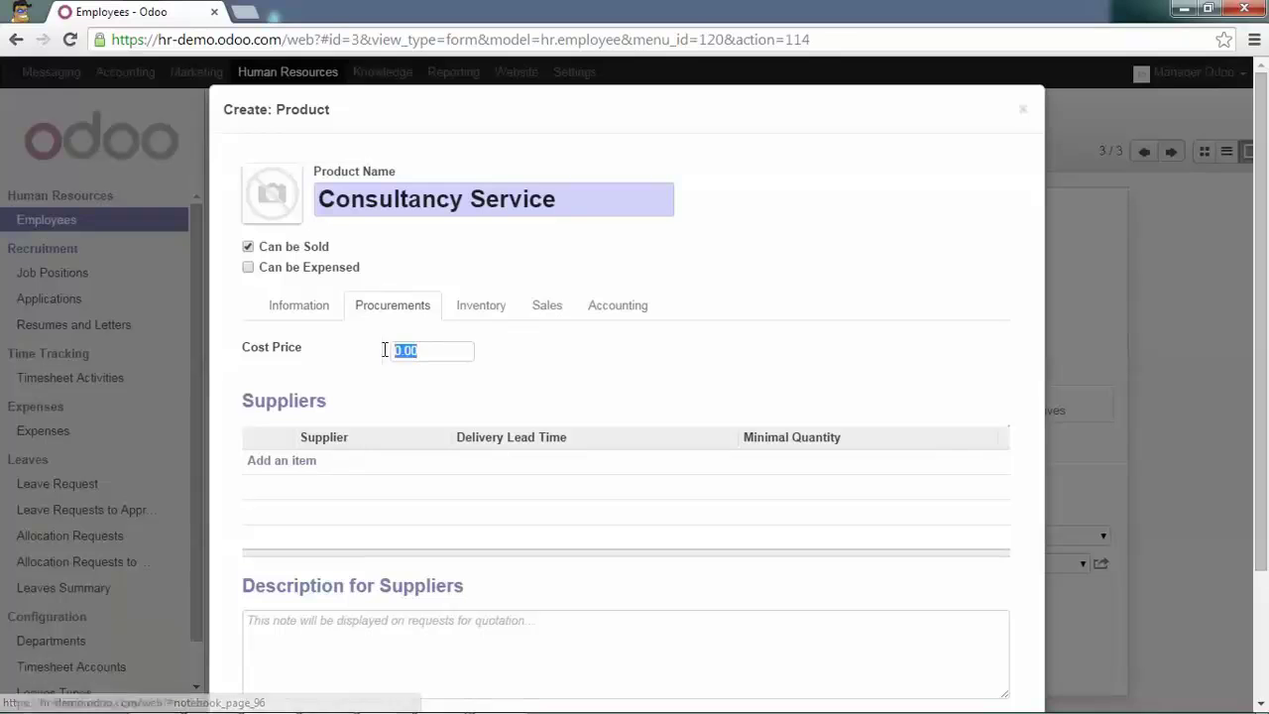
type("50")
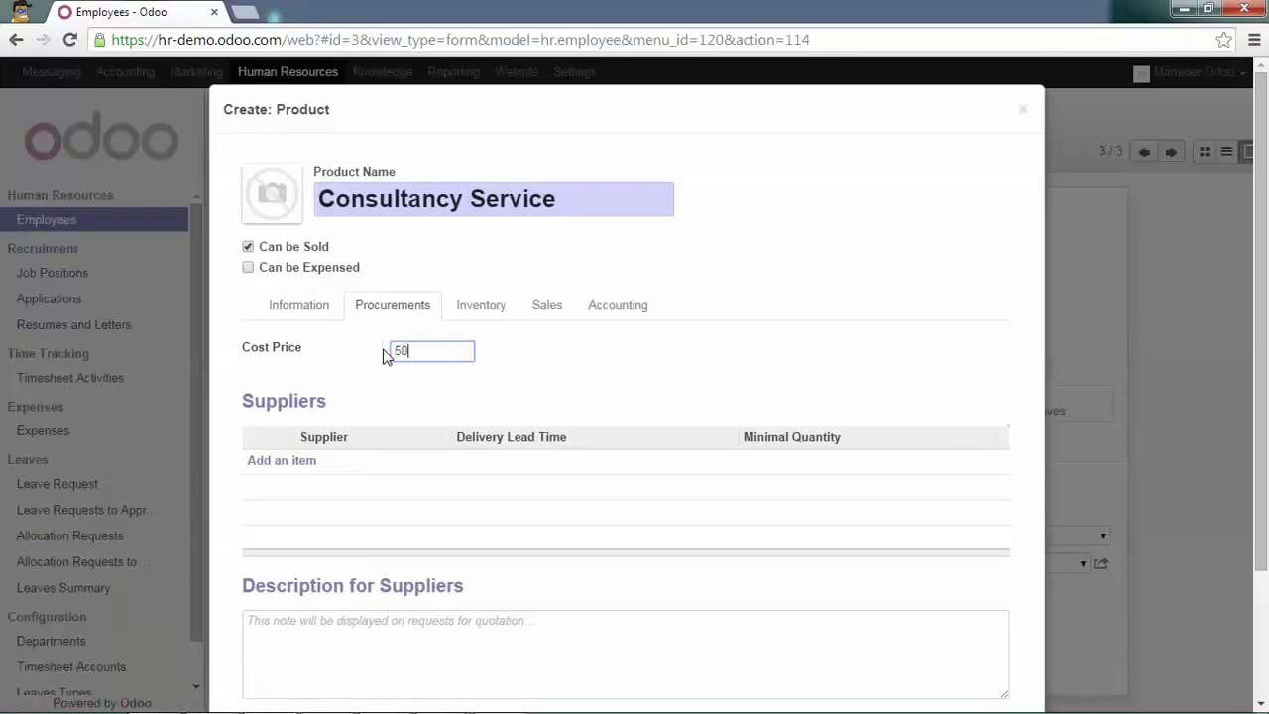
scroll(375, 349, "down", 3)
left_click(256, 658)
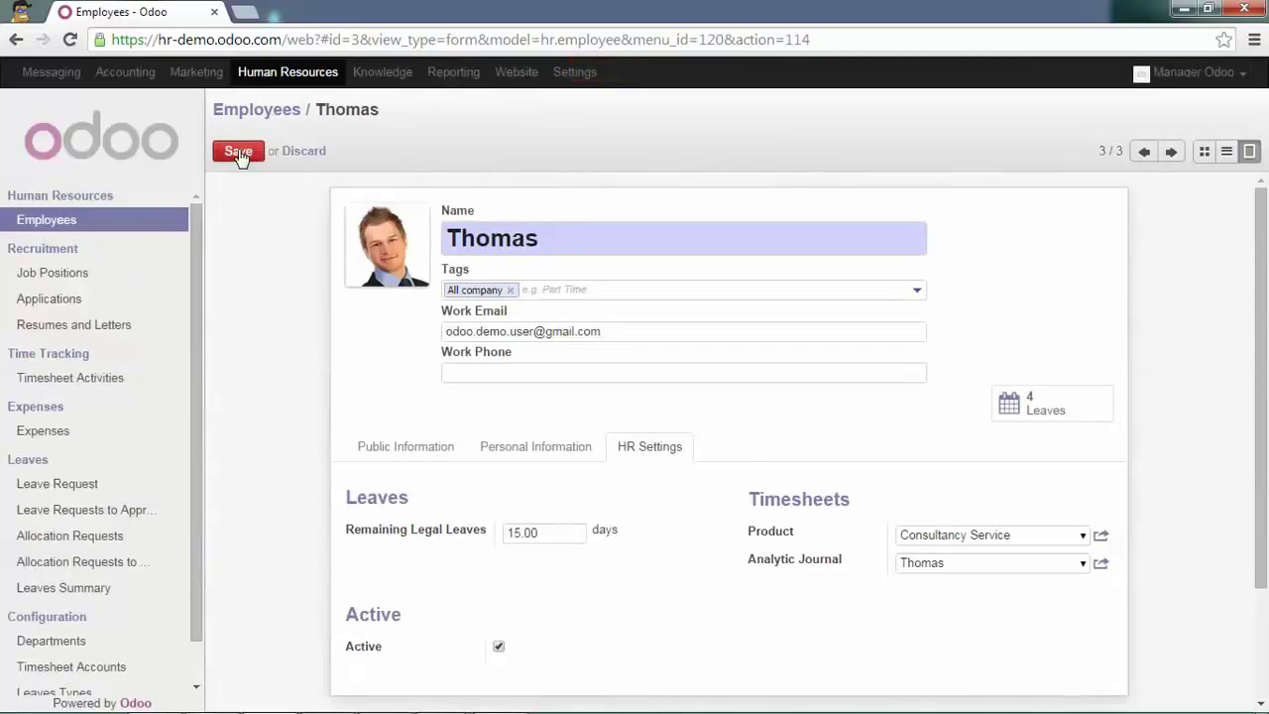
left_click(237, 154)
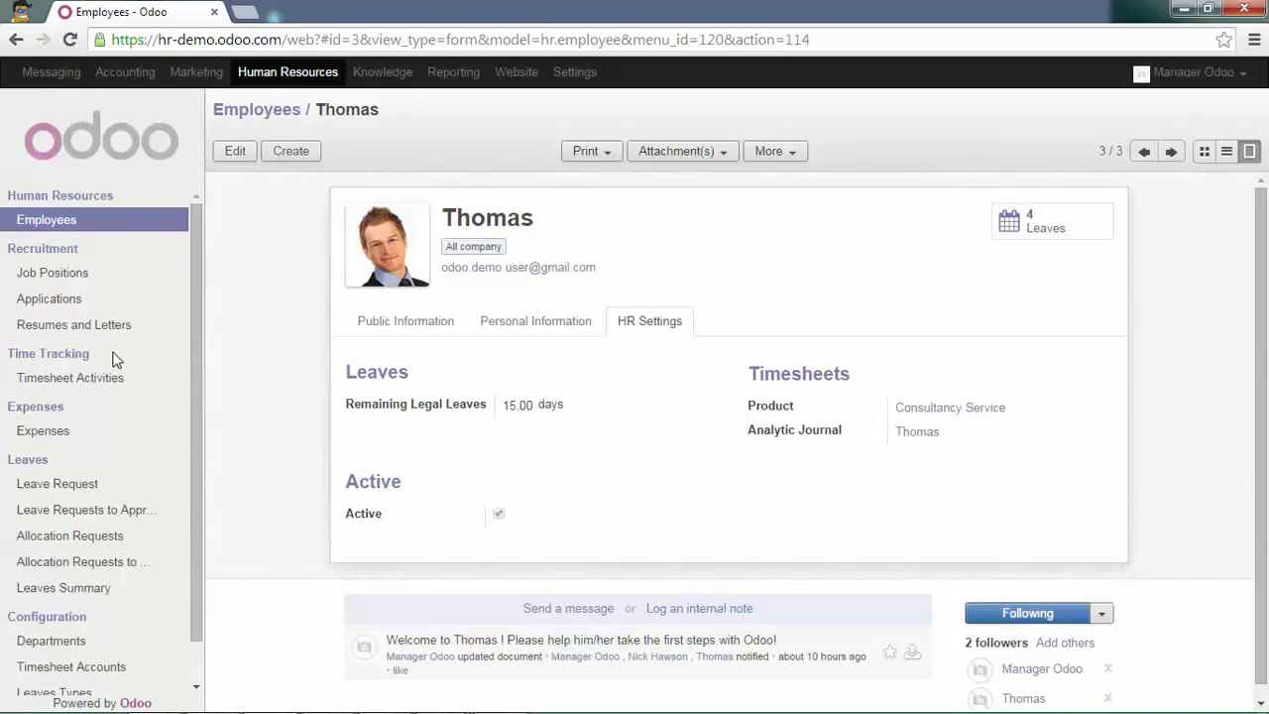
Add a new timesheet activity with the description "Implementation of Odoo"
left_click(63, 382)
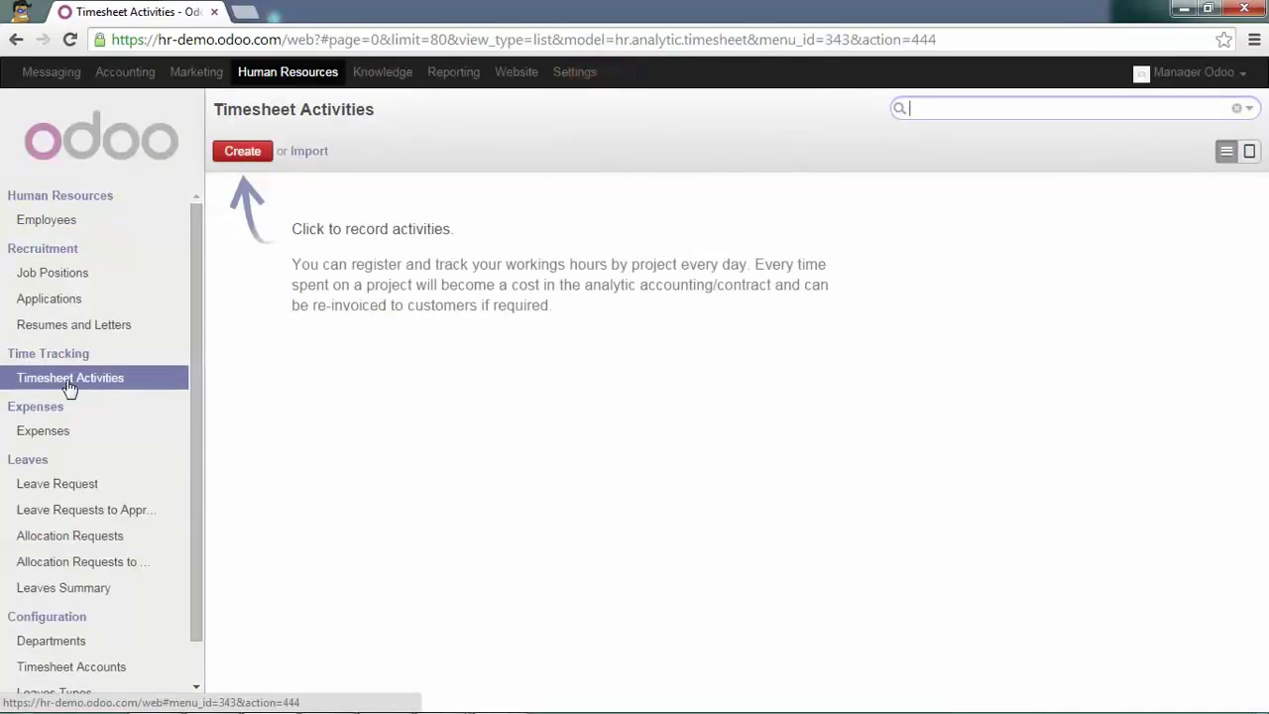
left_click(242, 157)
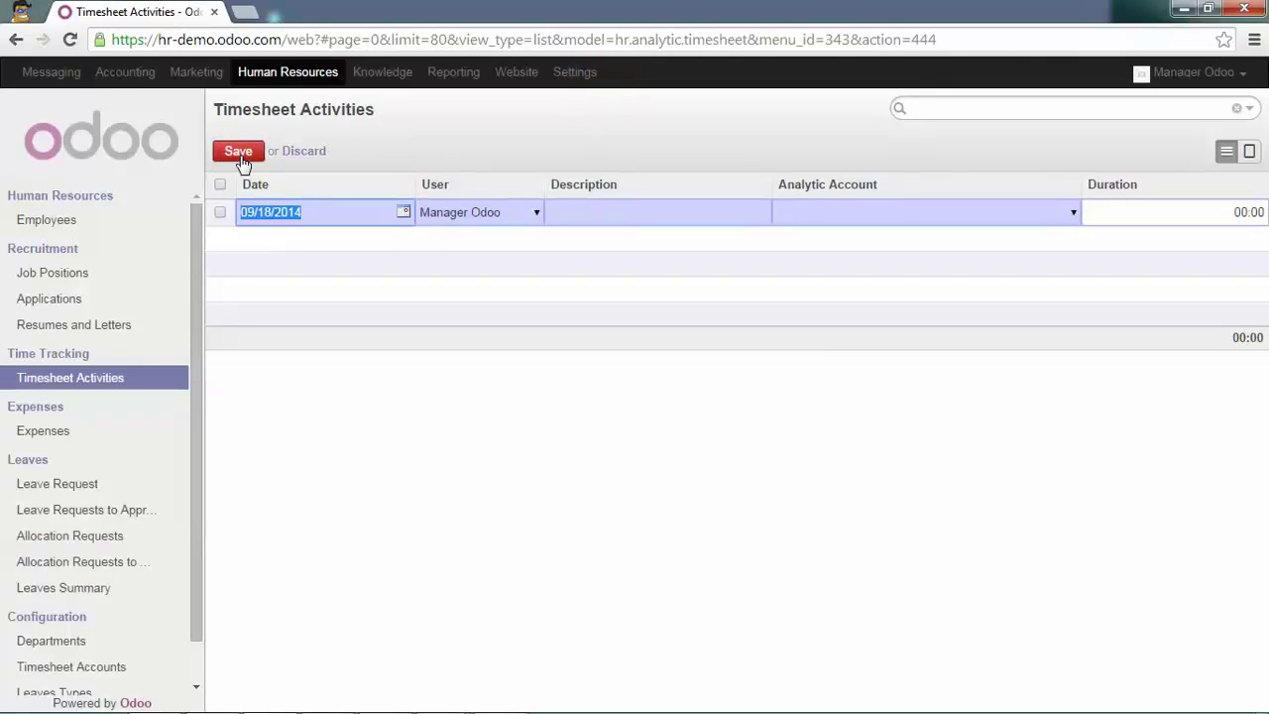
left_click(598, 216)
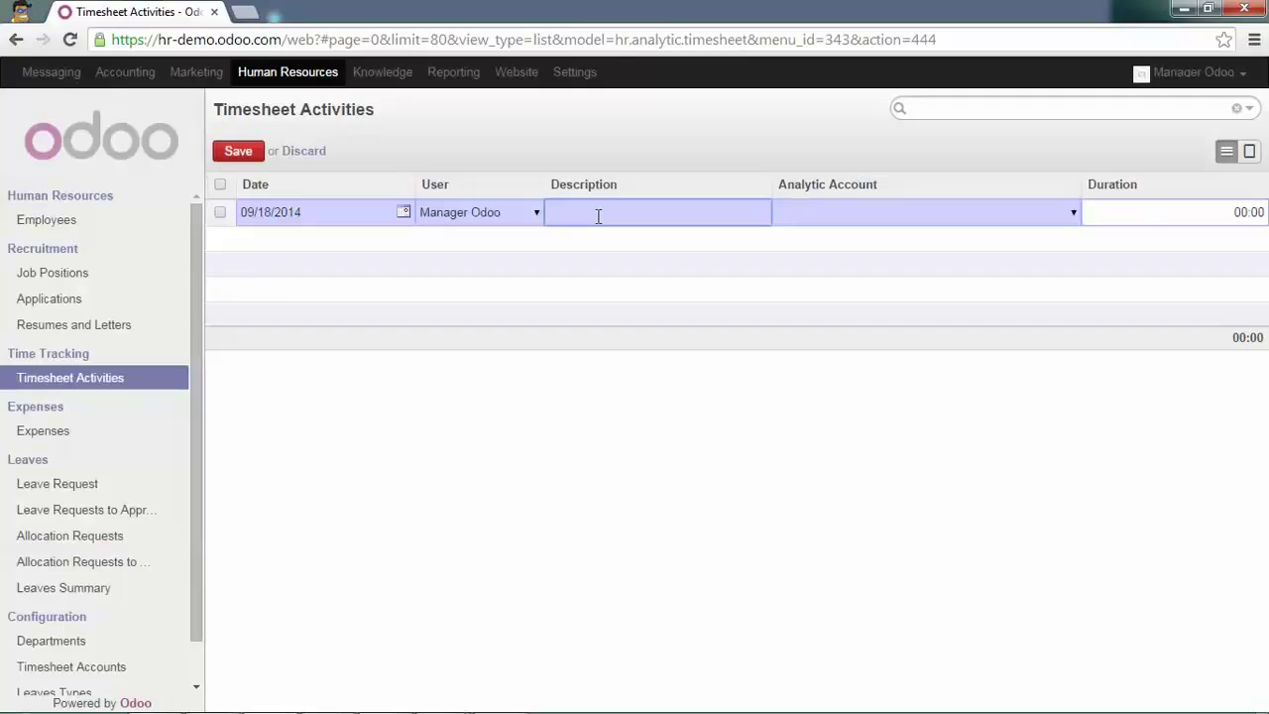
type("mplementation of Odoo")
left_click(885, 212)
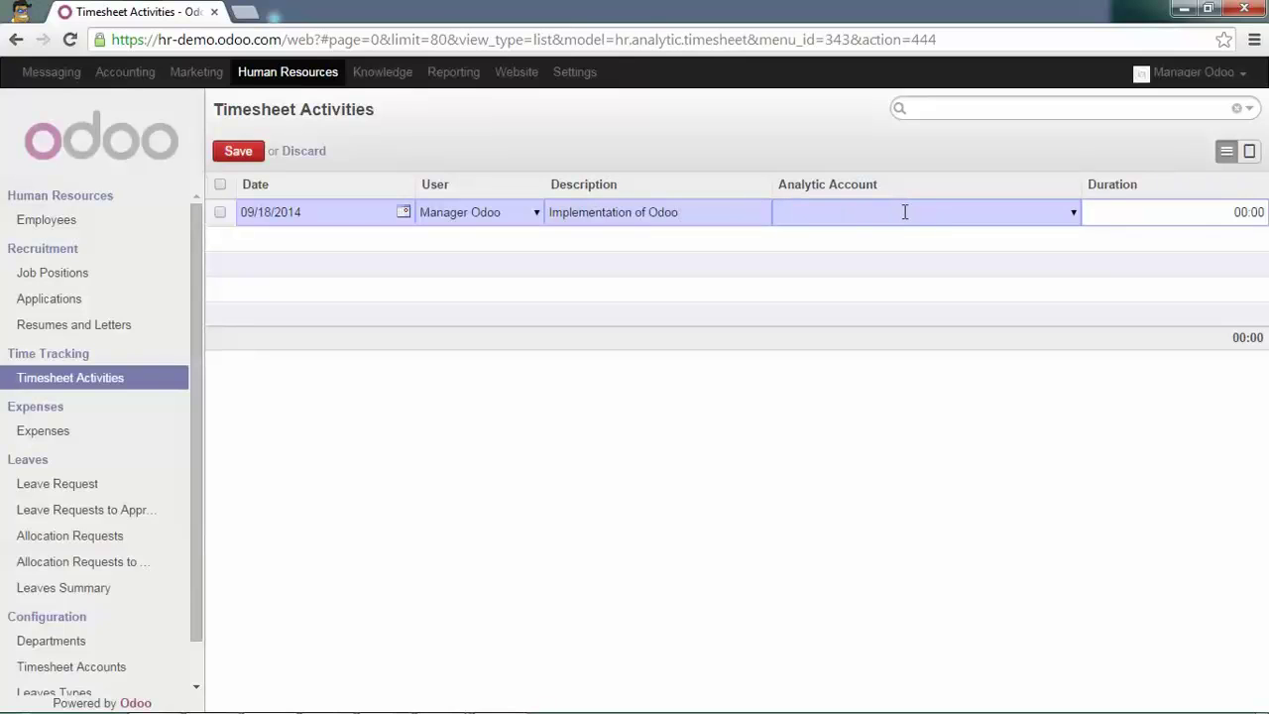
type("I")
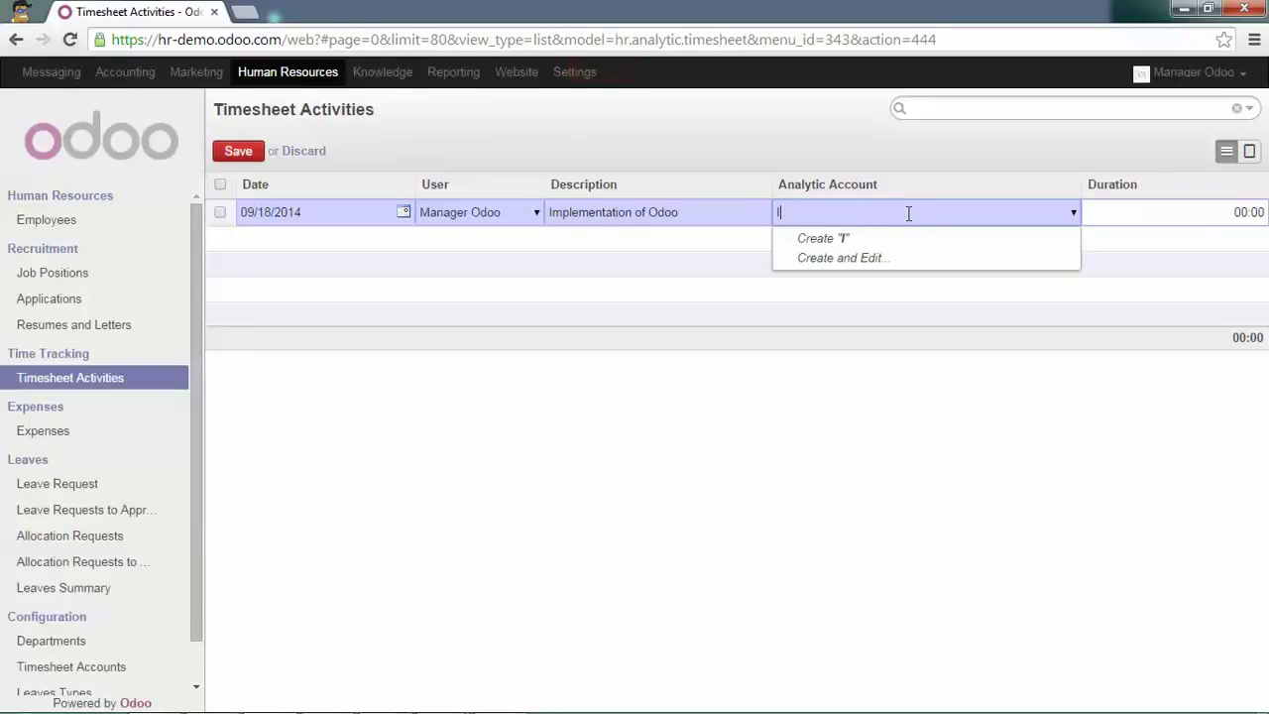
type("mplementation")
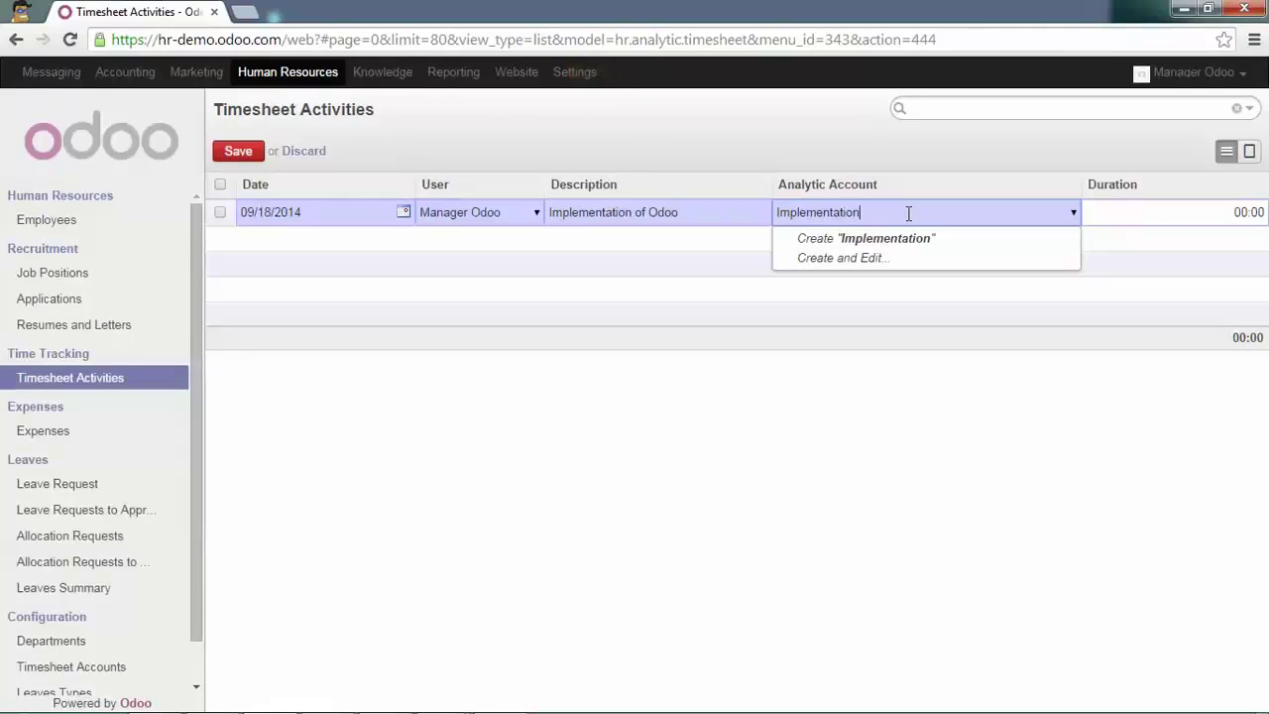
left_click(870, 258)
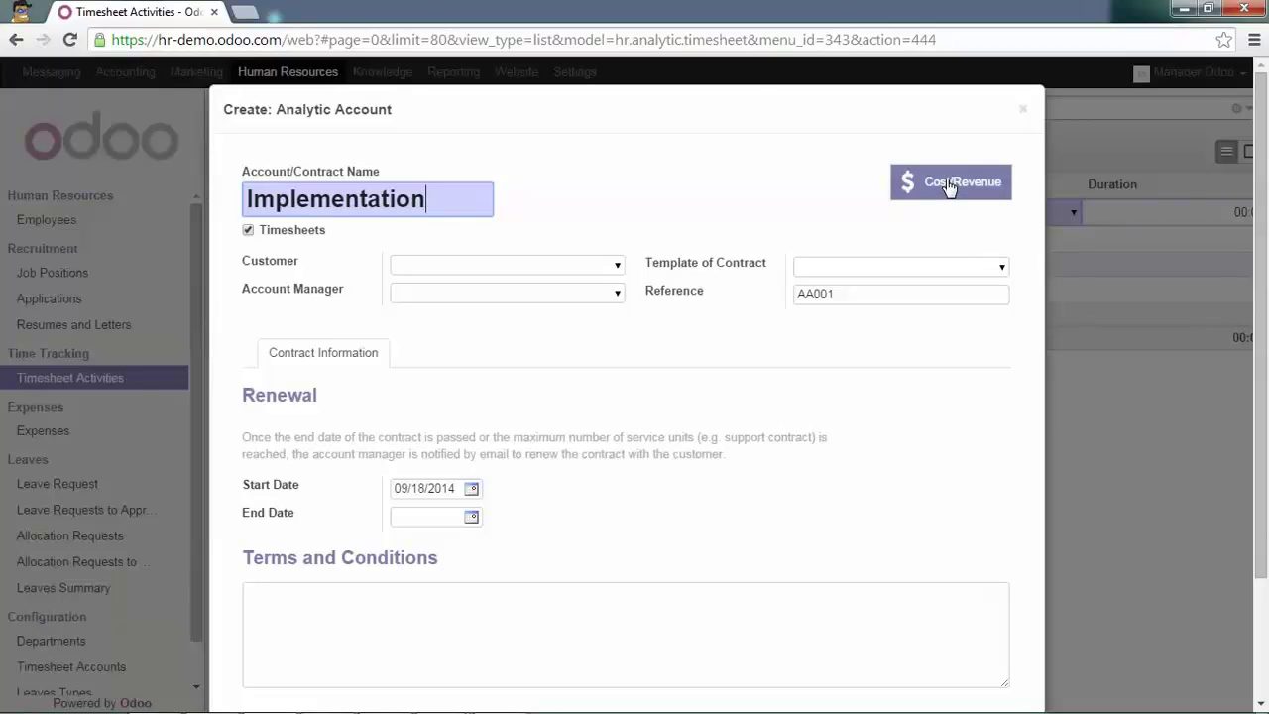
left_click(1022, 114)
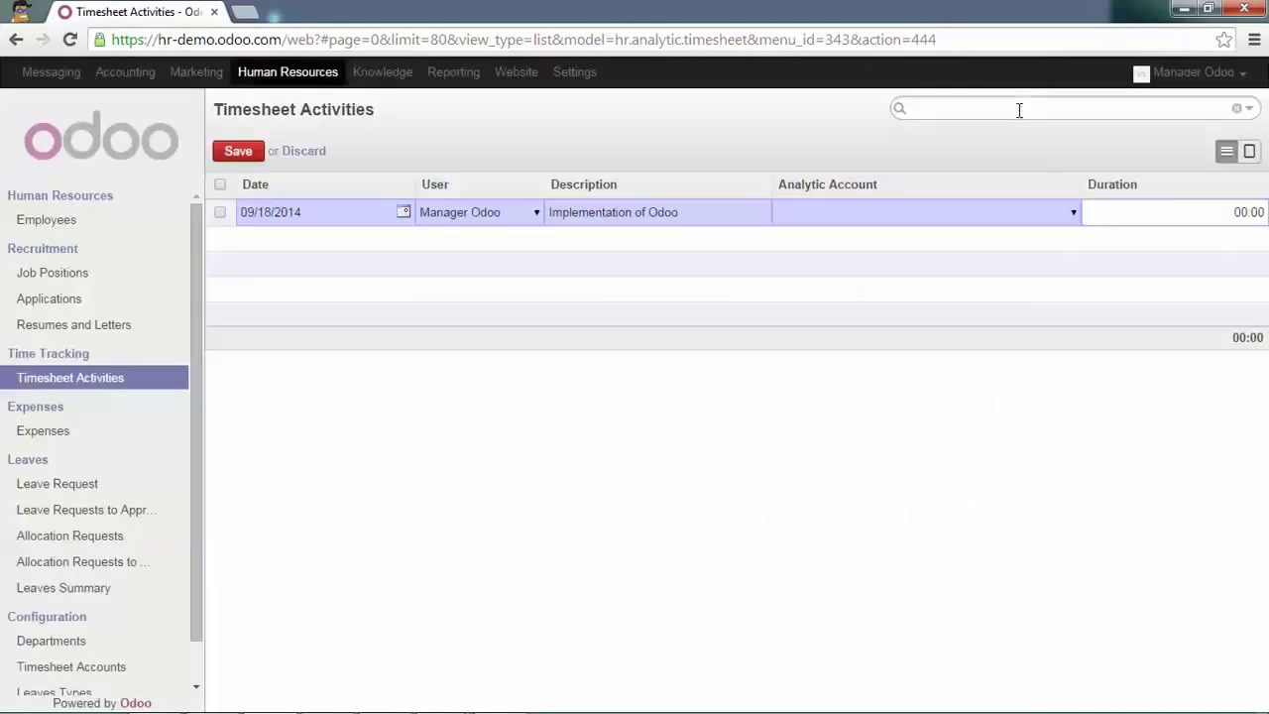
Create and save an analytic account named Implementation for the timesheet activity
left_click(1074, 214)
left_click(922, 209)
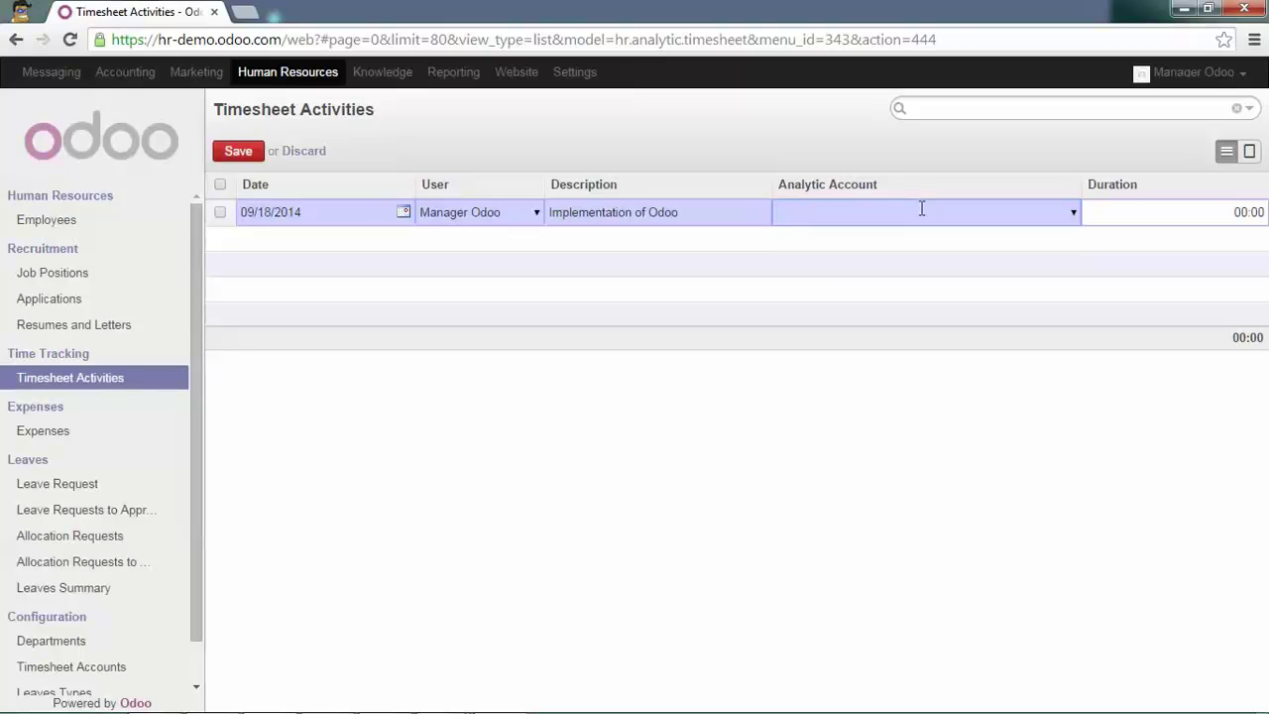
type("Implementa")
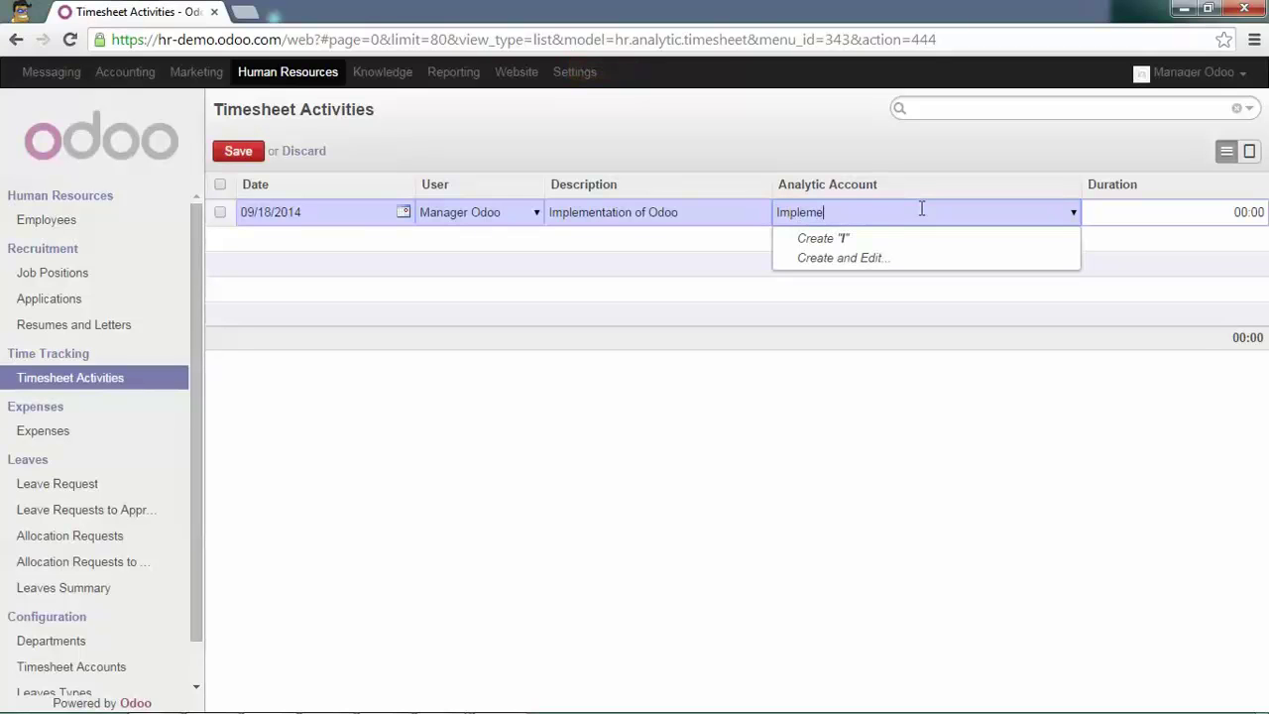
type("tion")
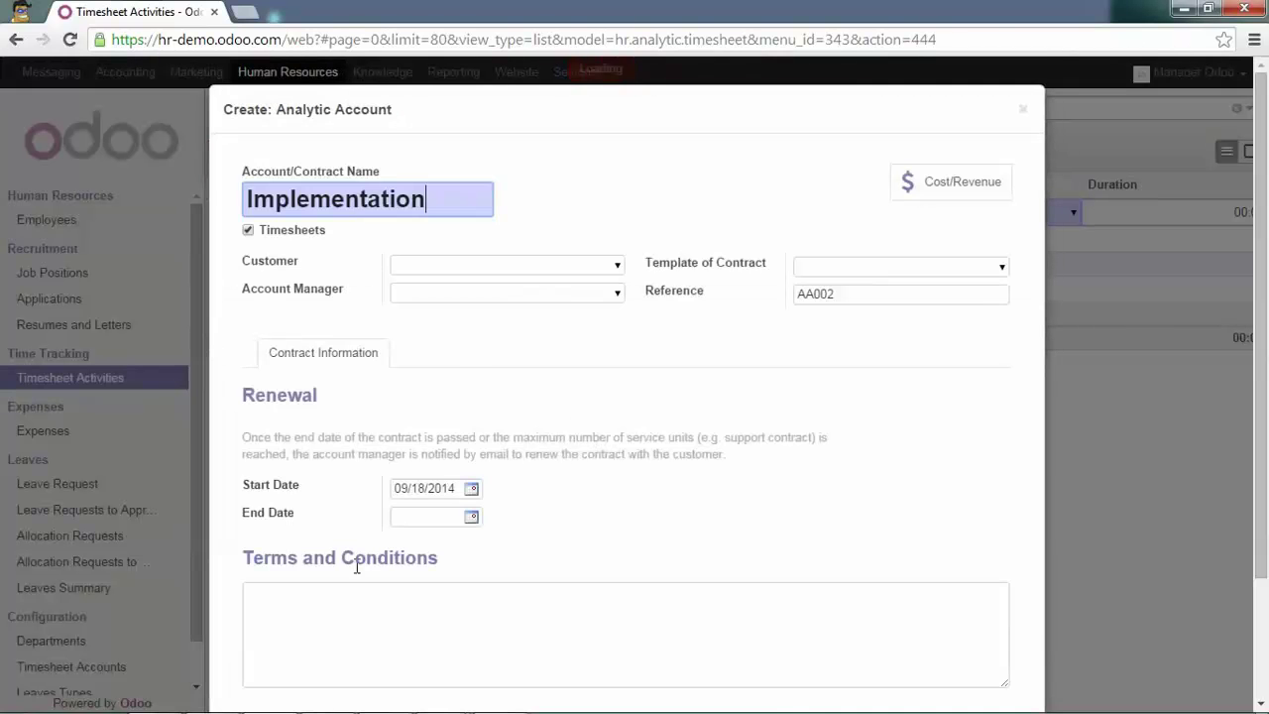
scroll(572, 424, "down", 2)
left_click(249, 658)
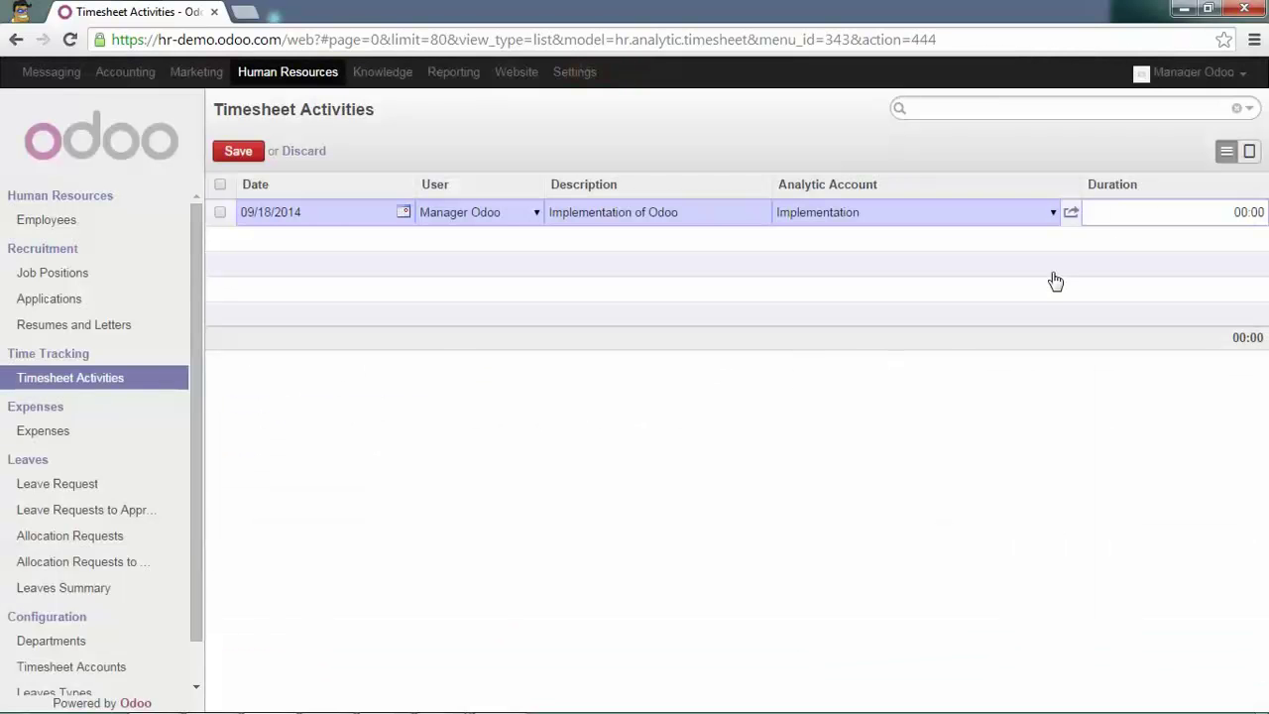
Set the Implementation of Odoo activity's duration to 2 hours and save it
left_click_drag(1233, 212, 1252, 216)
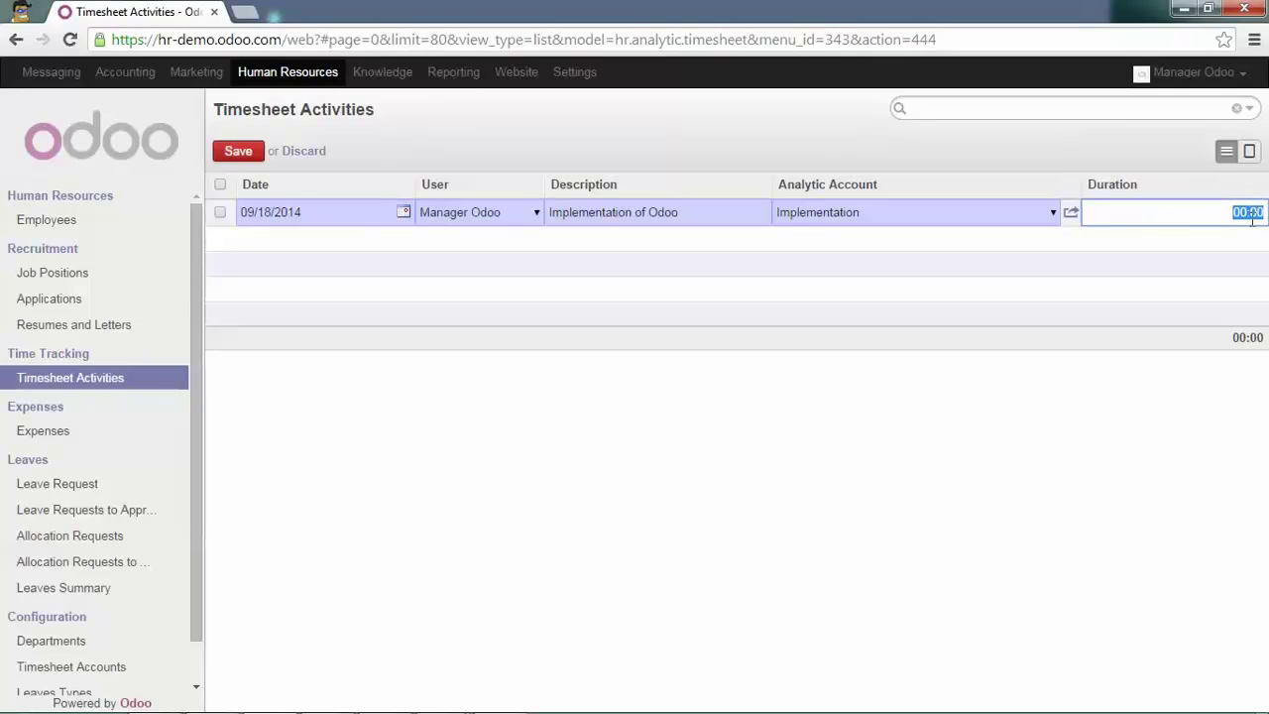
type("2")
left_click(246, 155)
Save the current timesheet activity and add another one with the description "Consultancy at Client 1"
left_click(255, 160)
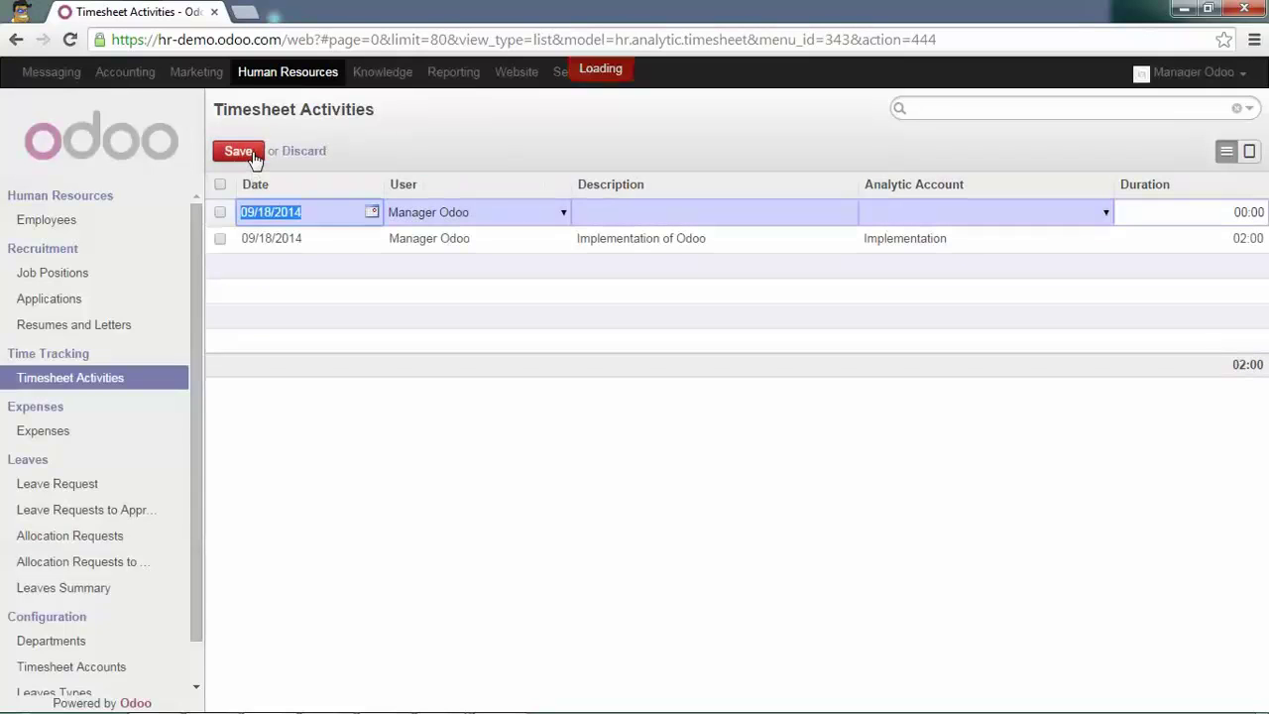
left_click(626, 210)
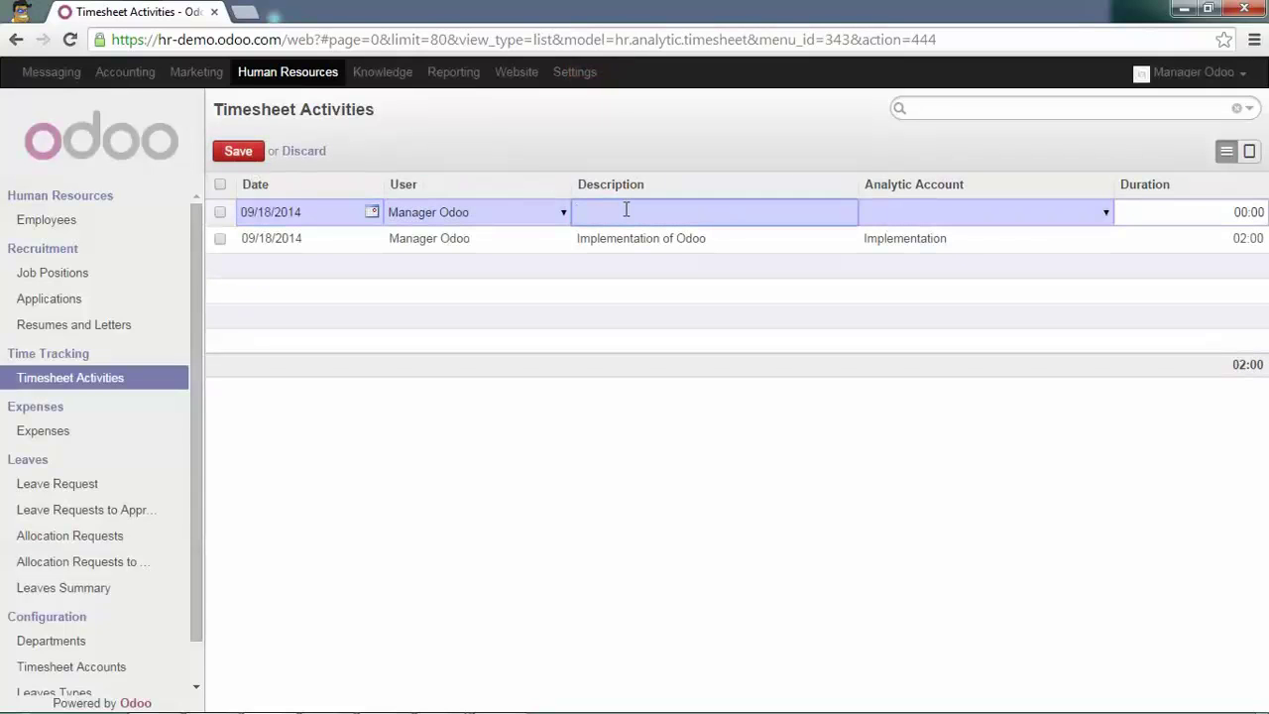
type("Consultancy")
key("Tab")
Create and save an analytic account named Client 1 for the new consultancy activity
type("Cli")
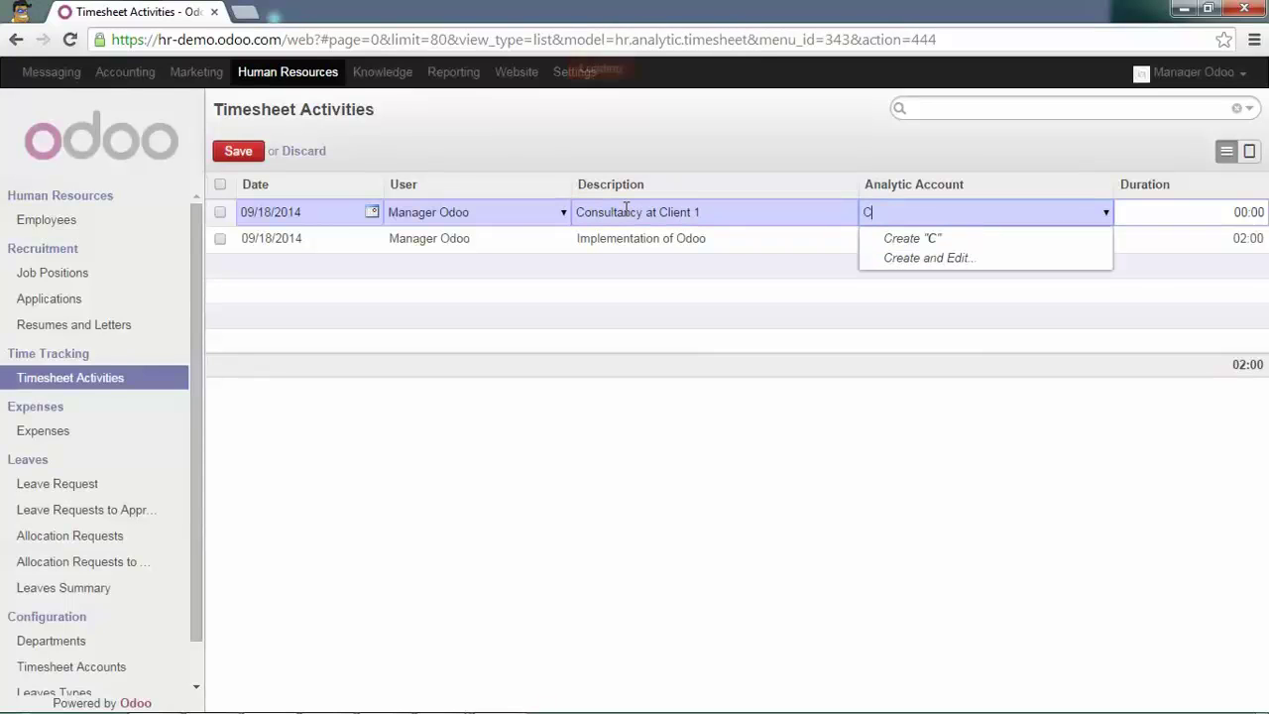
type("ent 1")
key("Down")
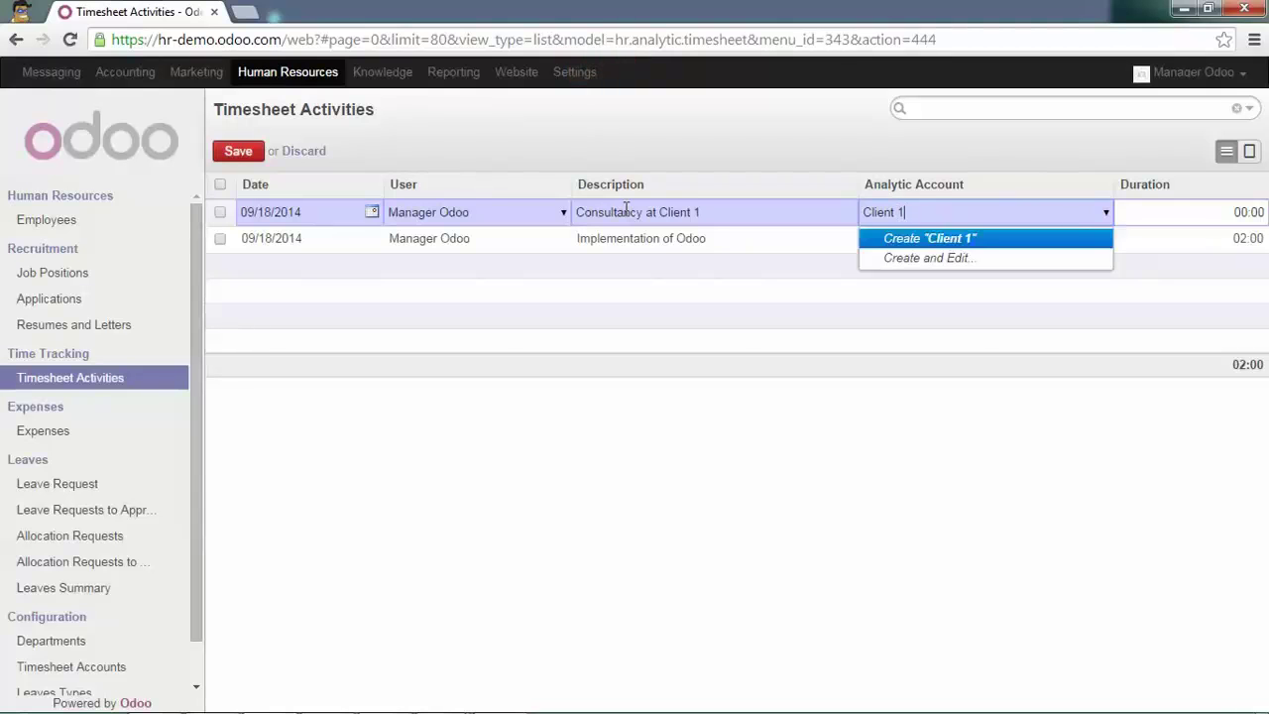
key("Return")
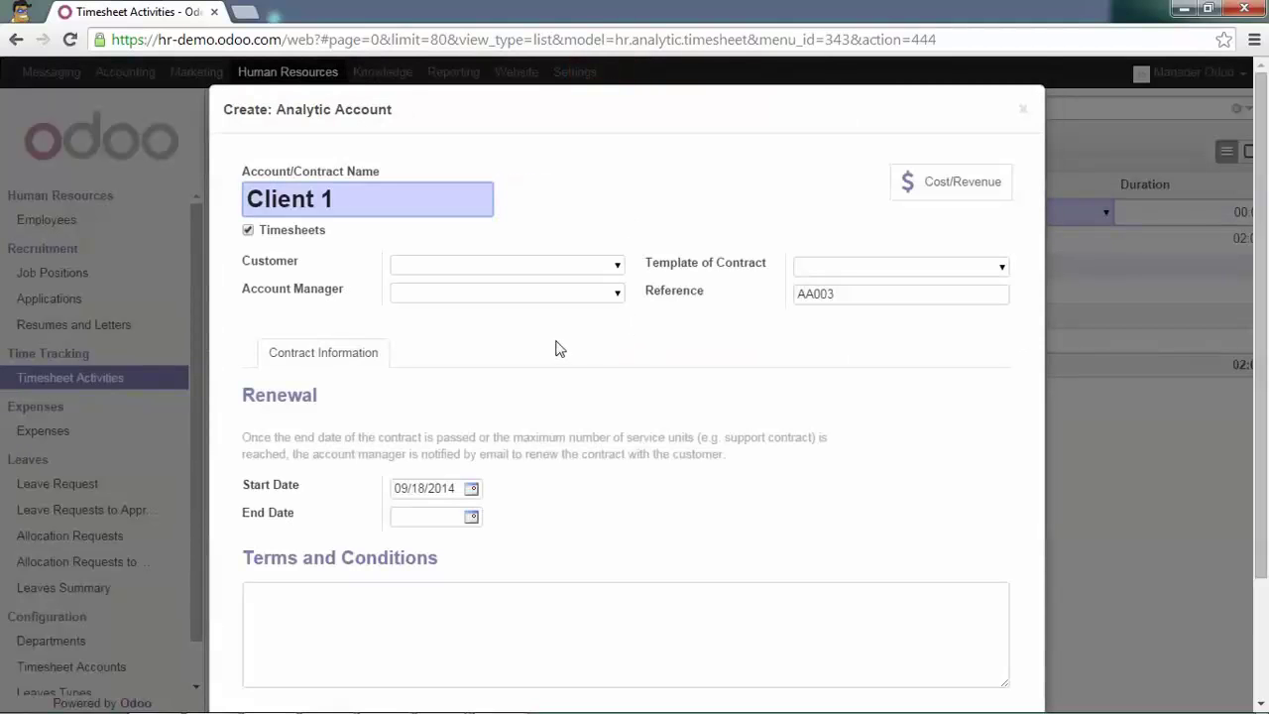
scroll(308, 517, "down", 2)
left_click(249, 658)
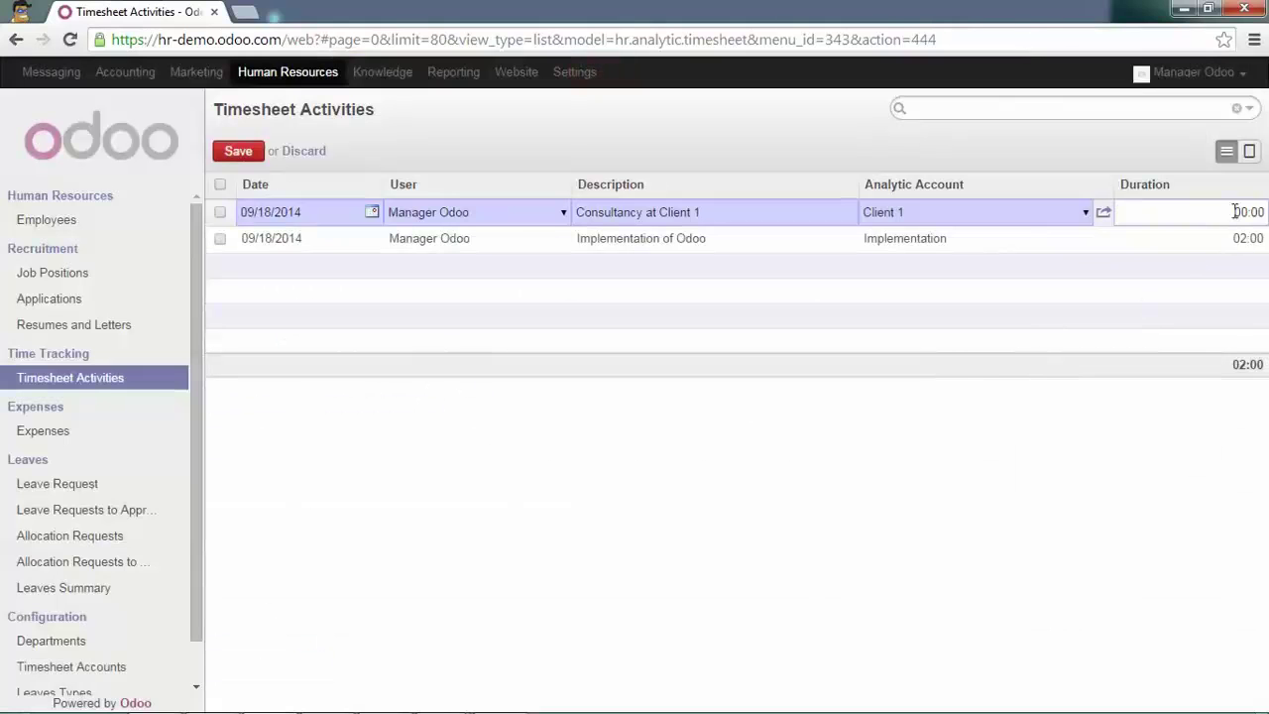
Set the Consultancy at Client 1 activity's duration to 3 hours and save it
left_click(1236, 211)
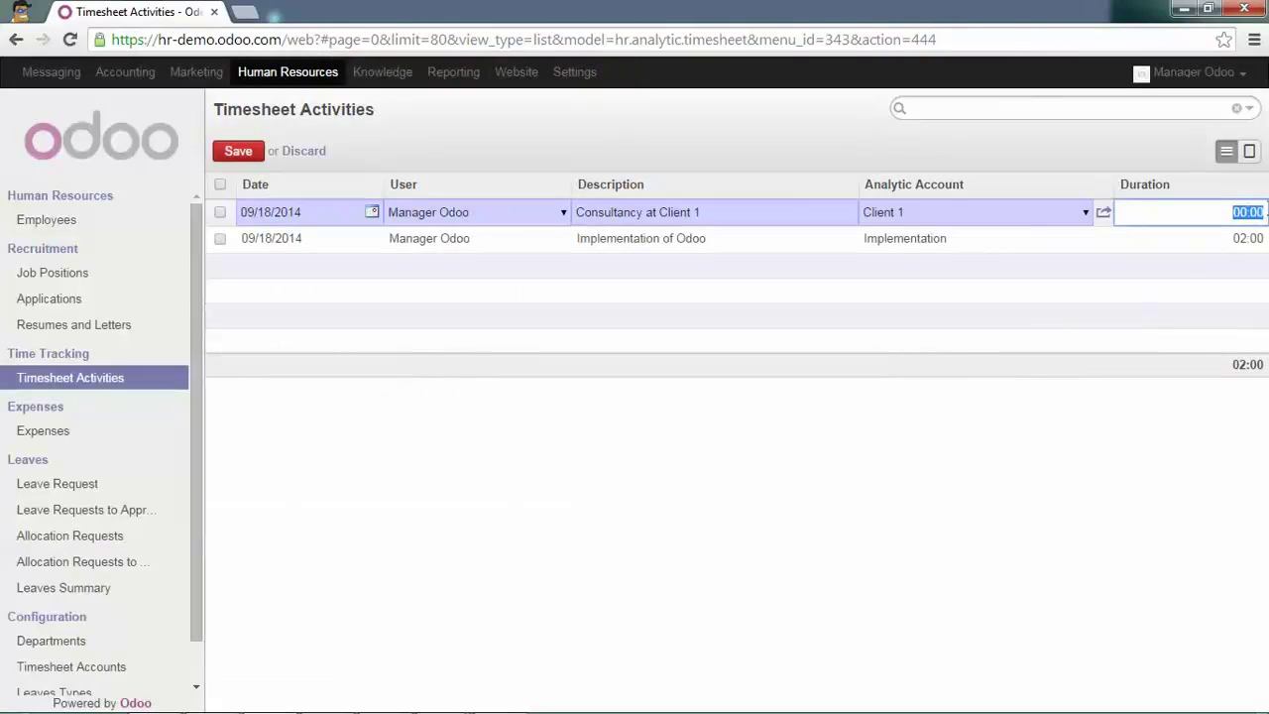
type("3")
left_click(240, 152)
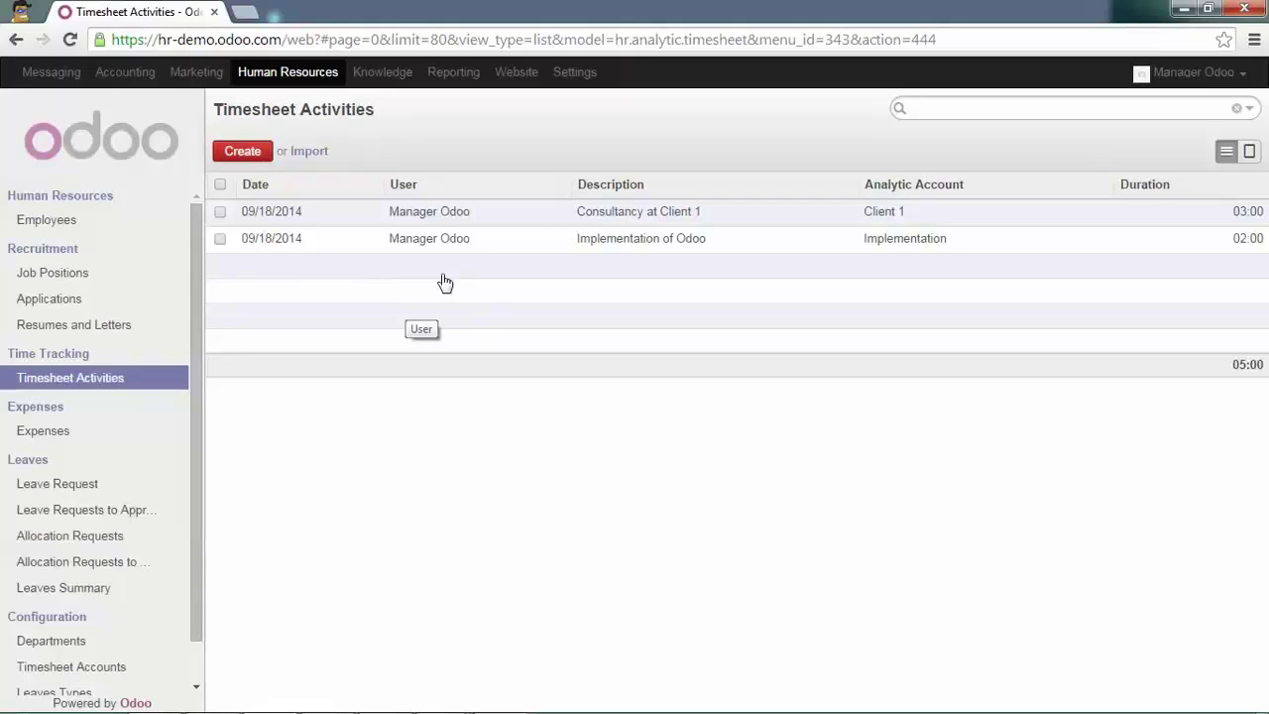
Open the costs and revenues of the Client 1 timesheet account and examine its September 2014 Timesheet Journal entries
left_click_drag(198, 340, 201, 394)
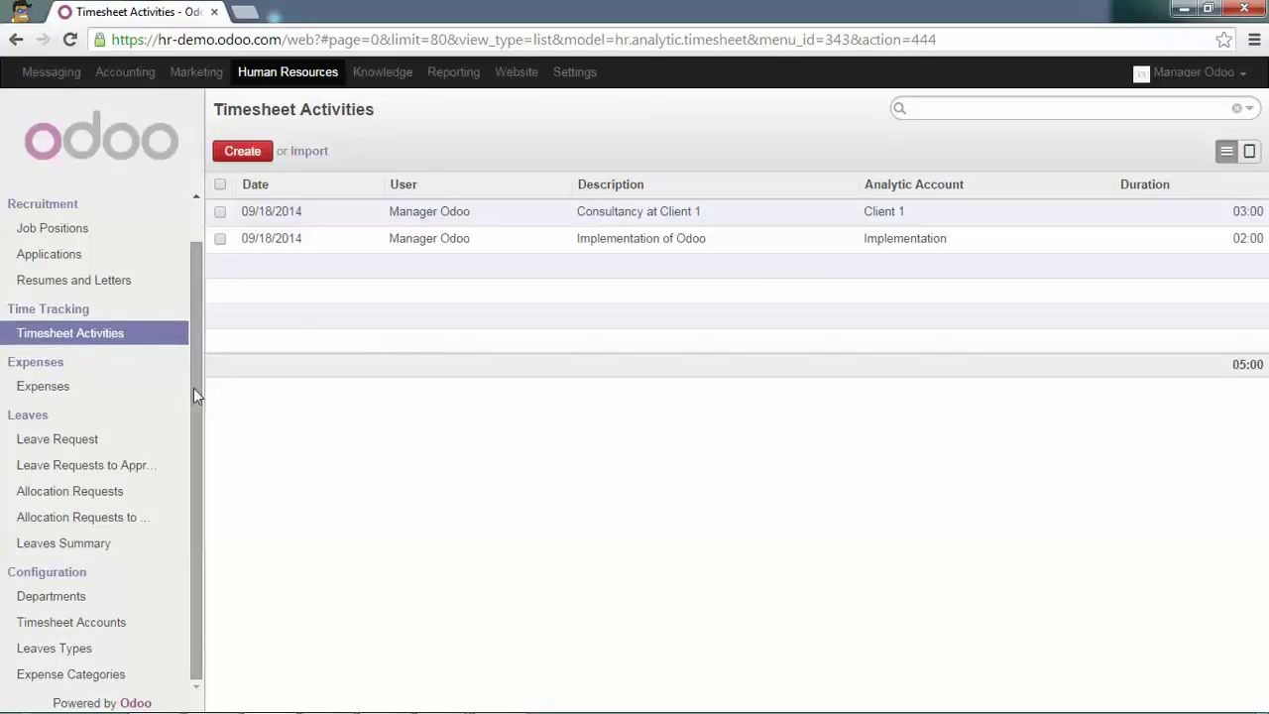
left_click(65, 629)
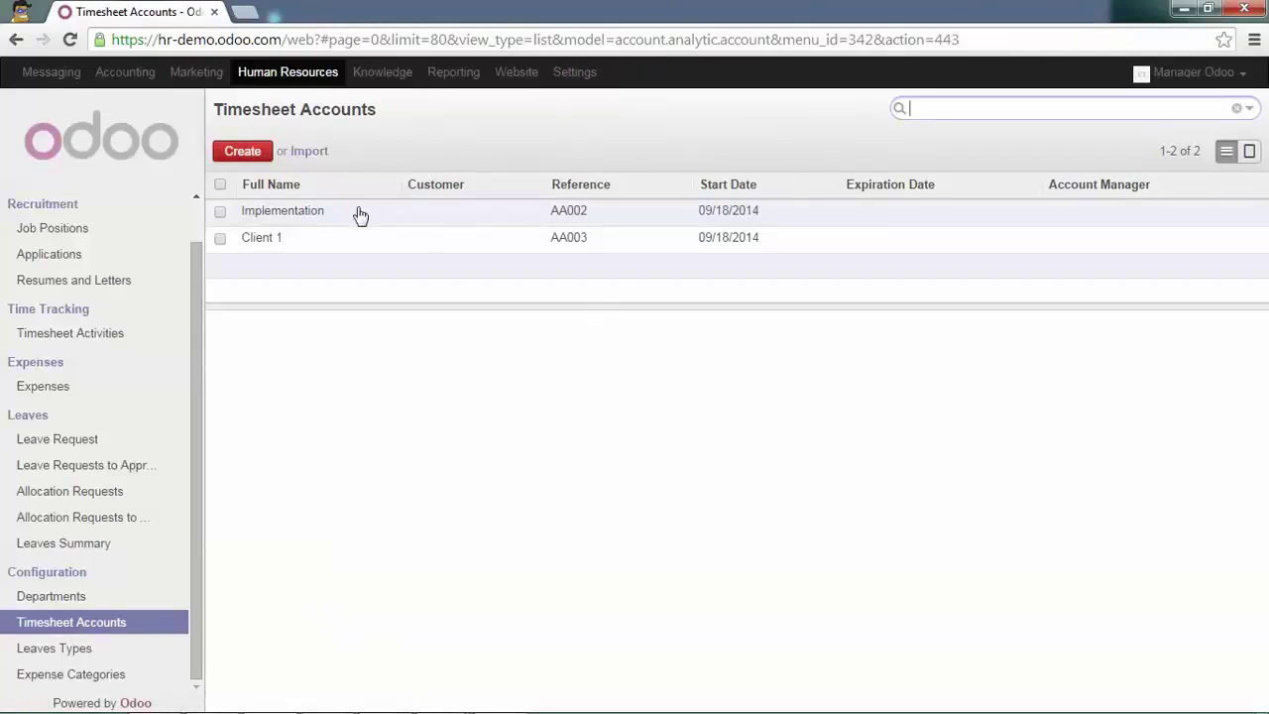
left_click(328, 241)
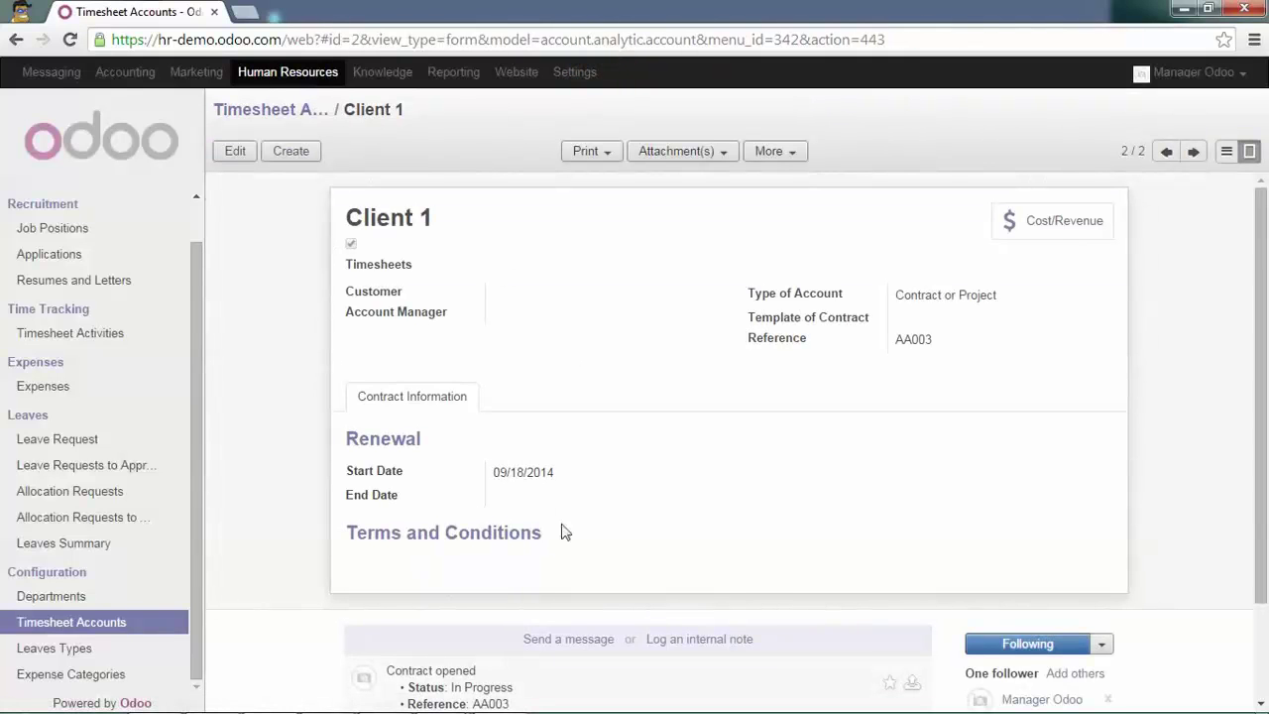
left_click(1062, 235)
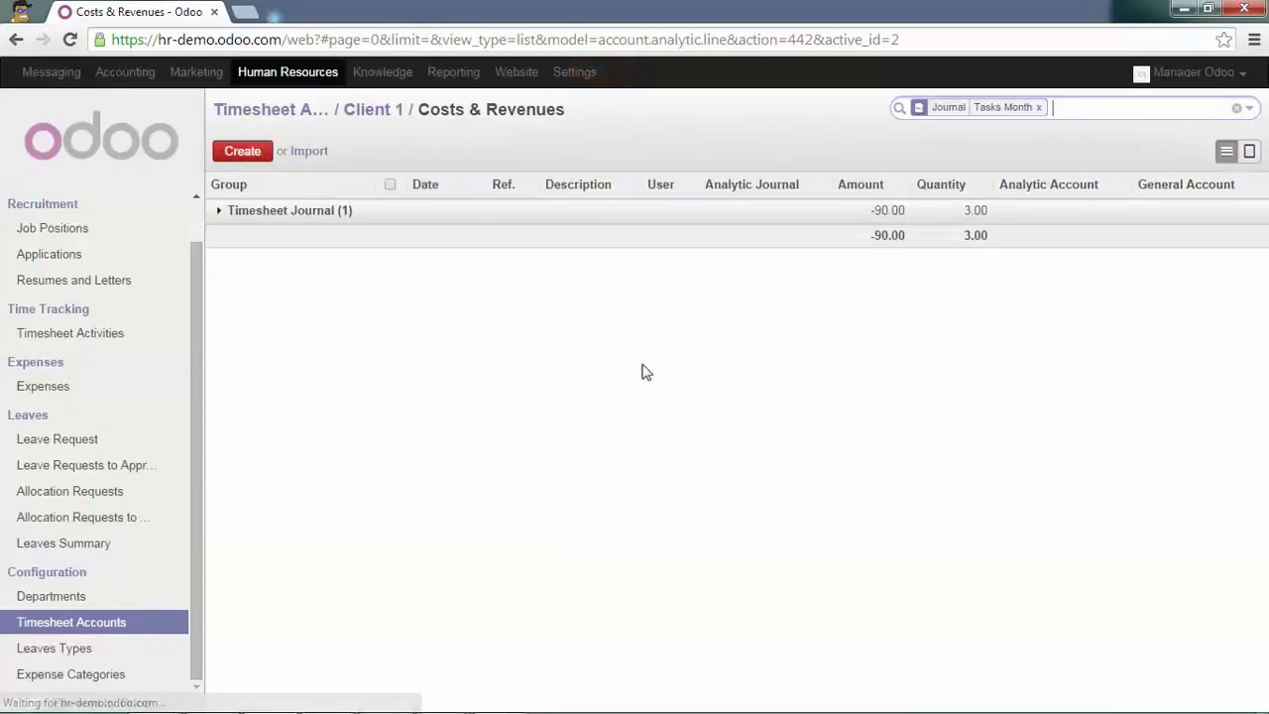
left_click(397, 218)
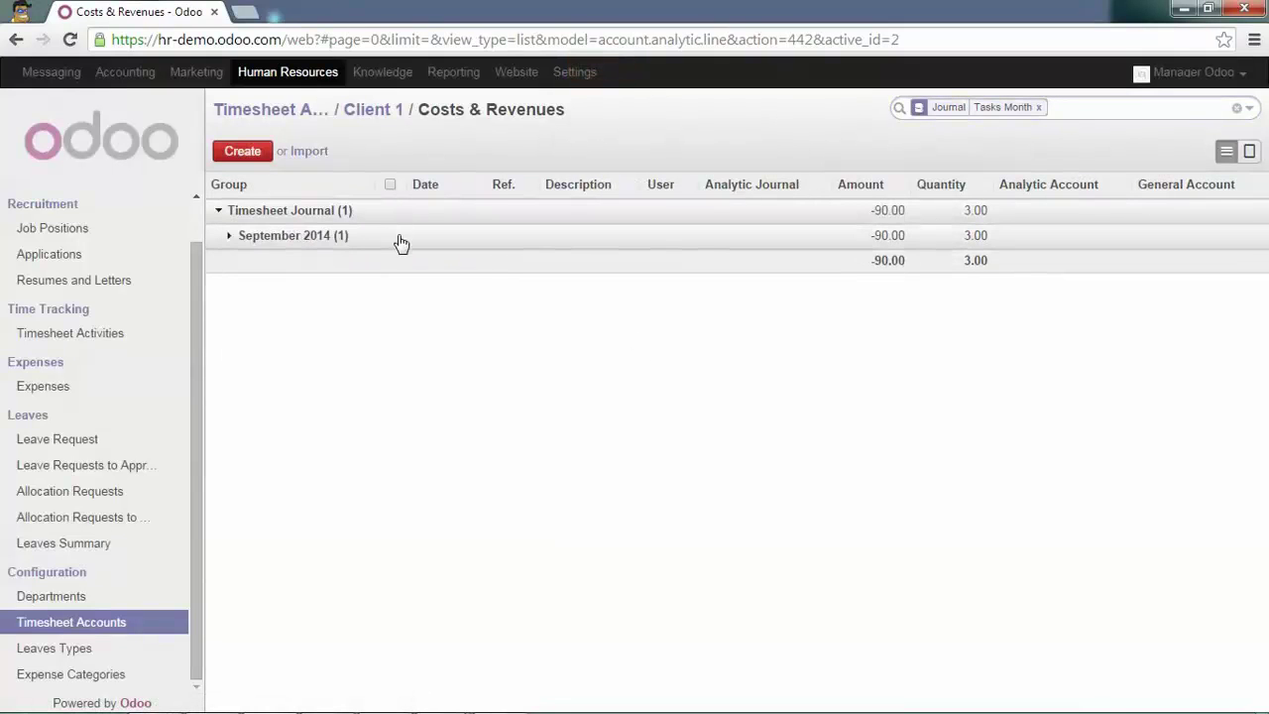
left_click(399, 240)
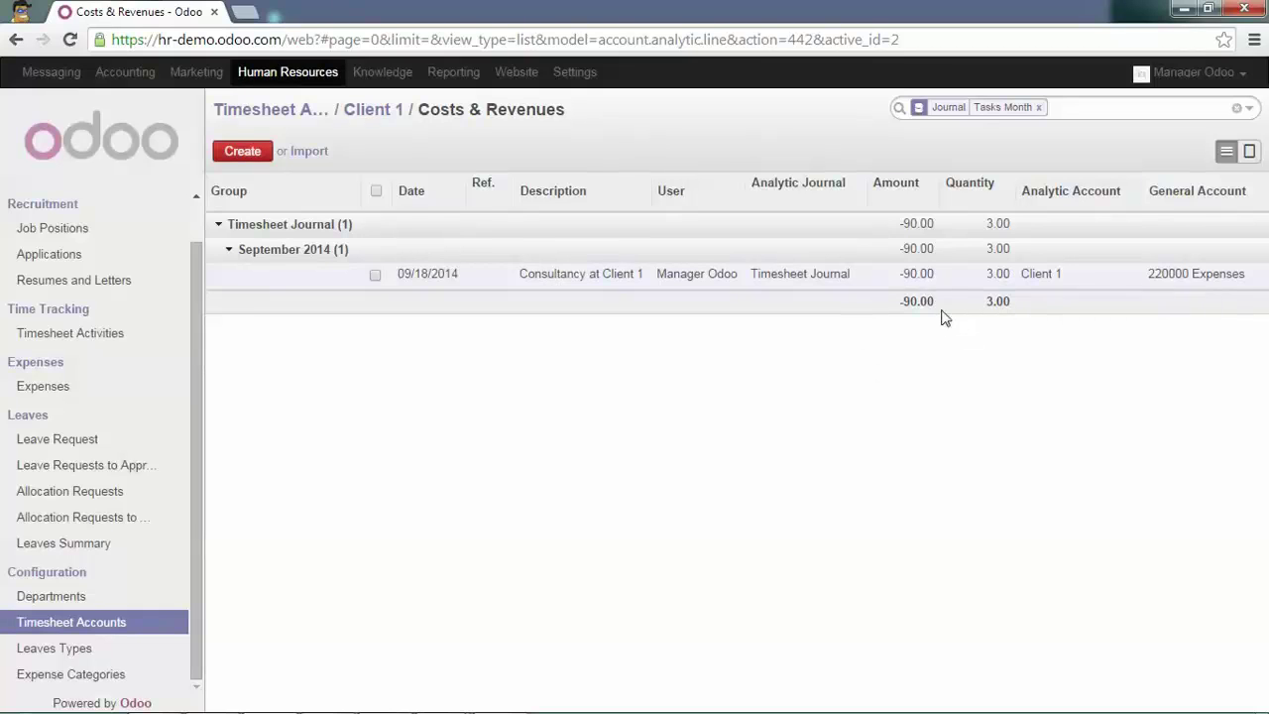
mouse_move(899, 297)
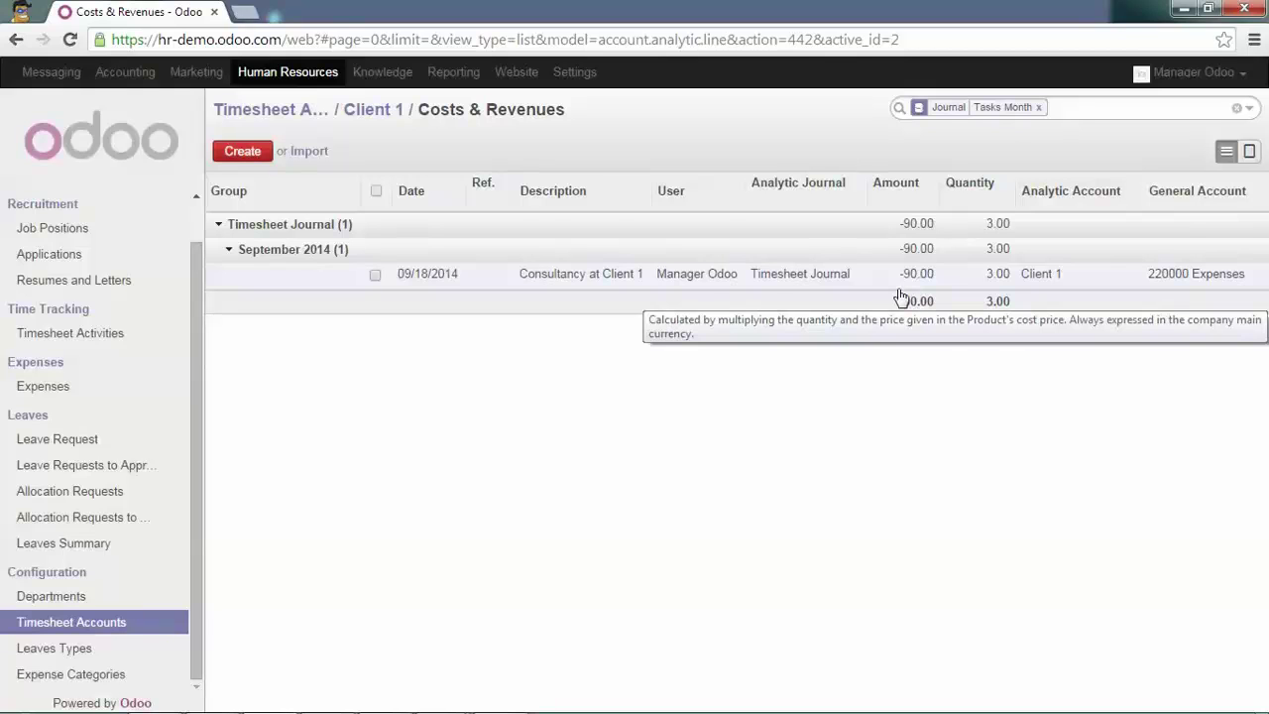